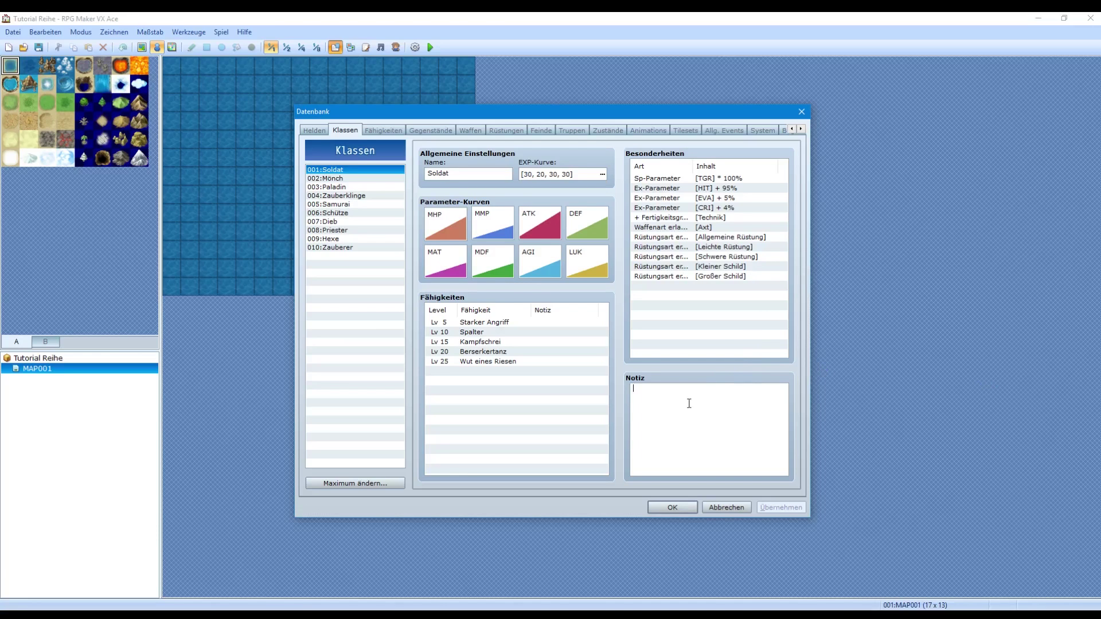
- Compare the Soldat class data with the hero data, including their special features lists, and select hero 011:Tutor
left_click(694, 395)
left_click(314, 130)
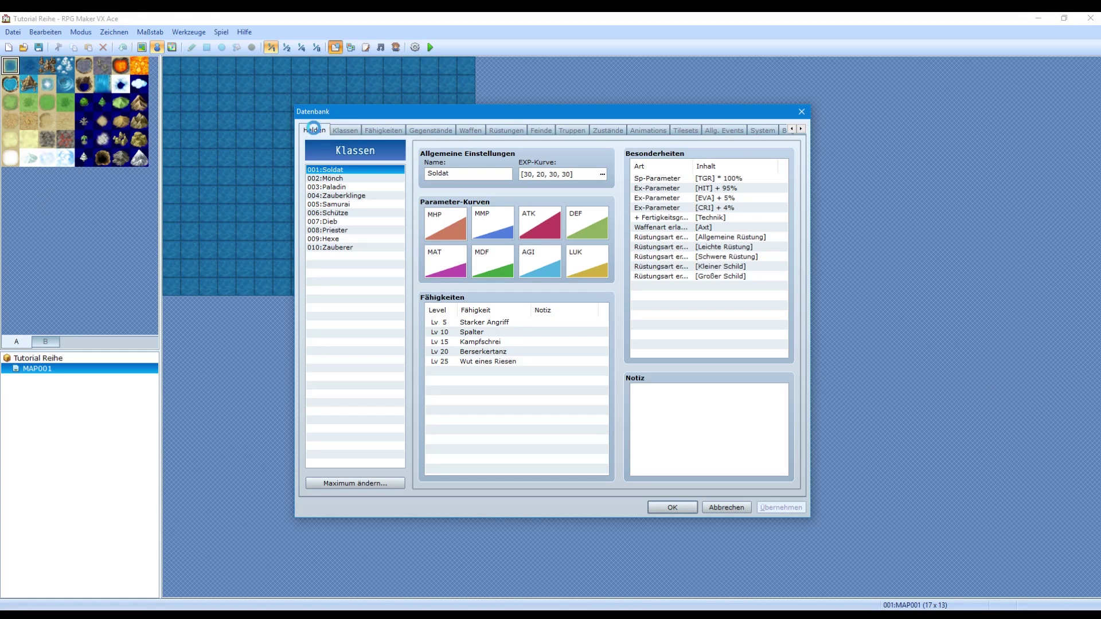
left_click(346, 133)
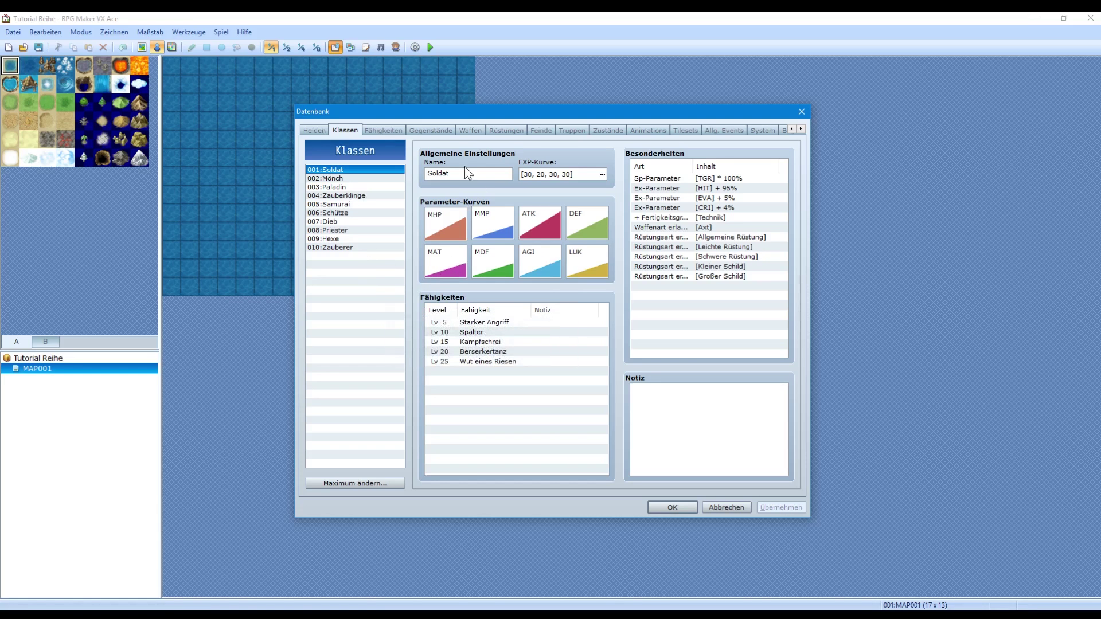
left_click(317, 131)
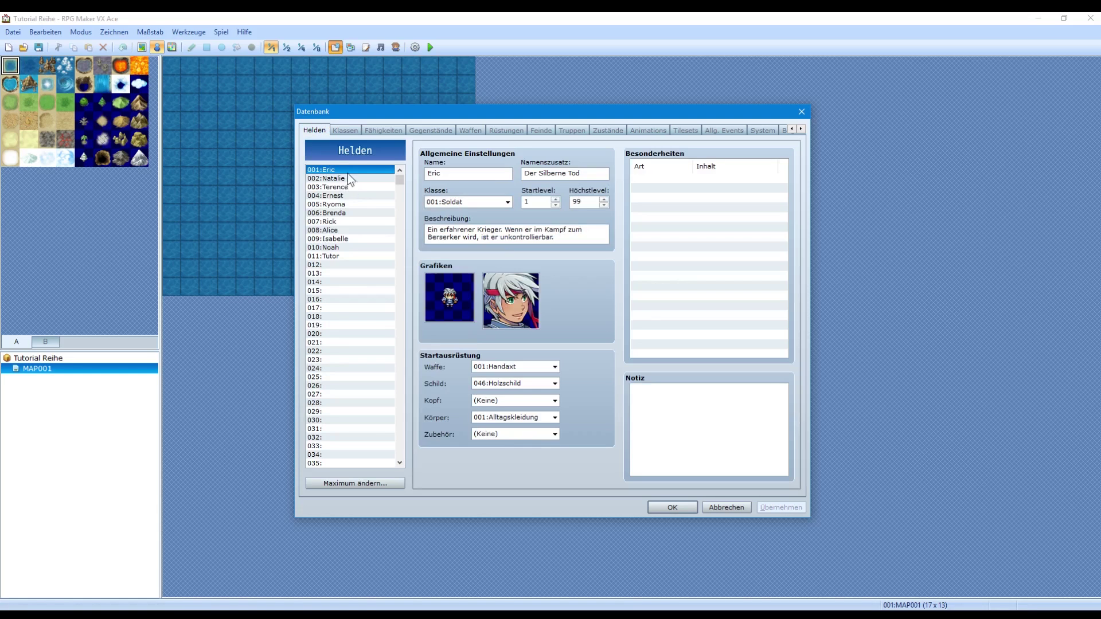
left_click(345, 130)
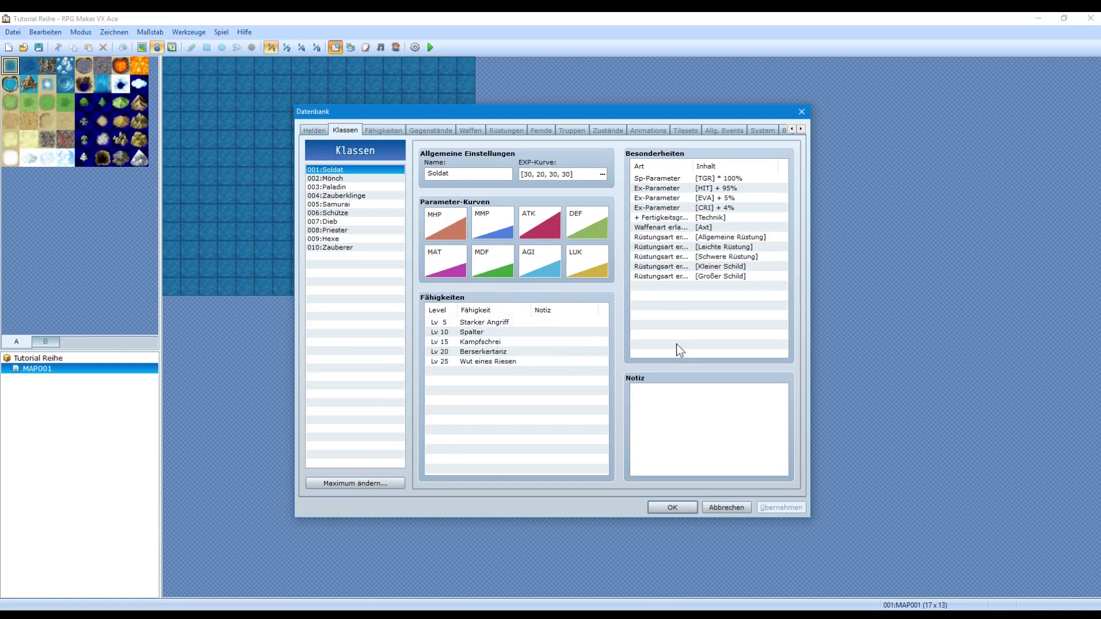
left_click(680, 286)
left_click(310, 129)
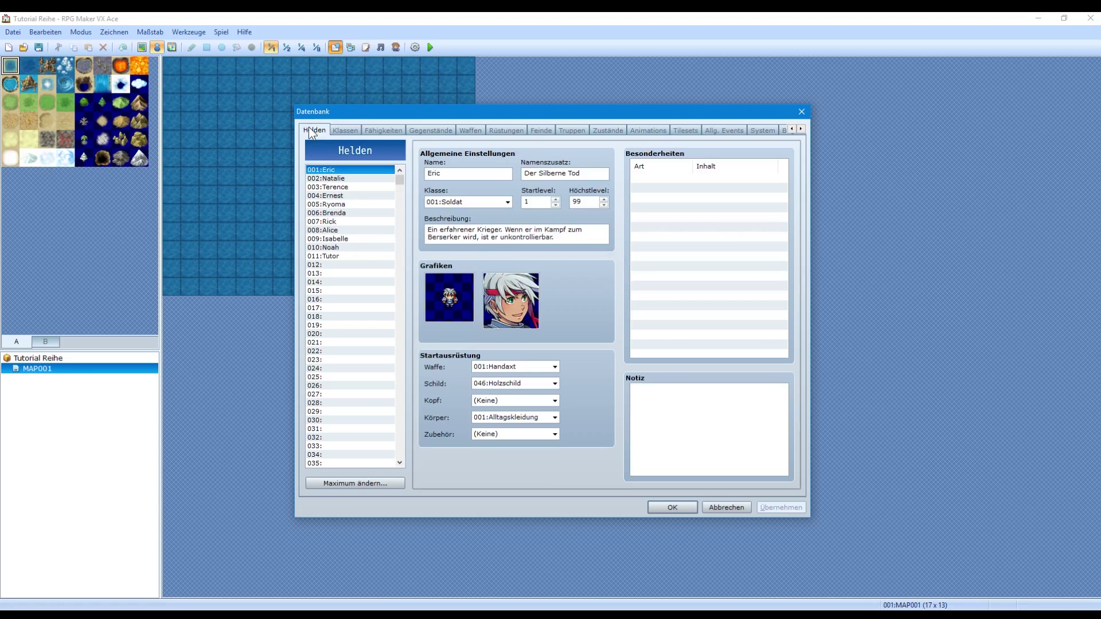
left_click(714, 236)
left_click(319, 257)
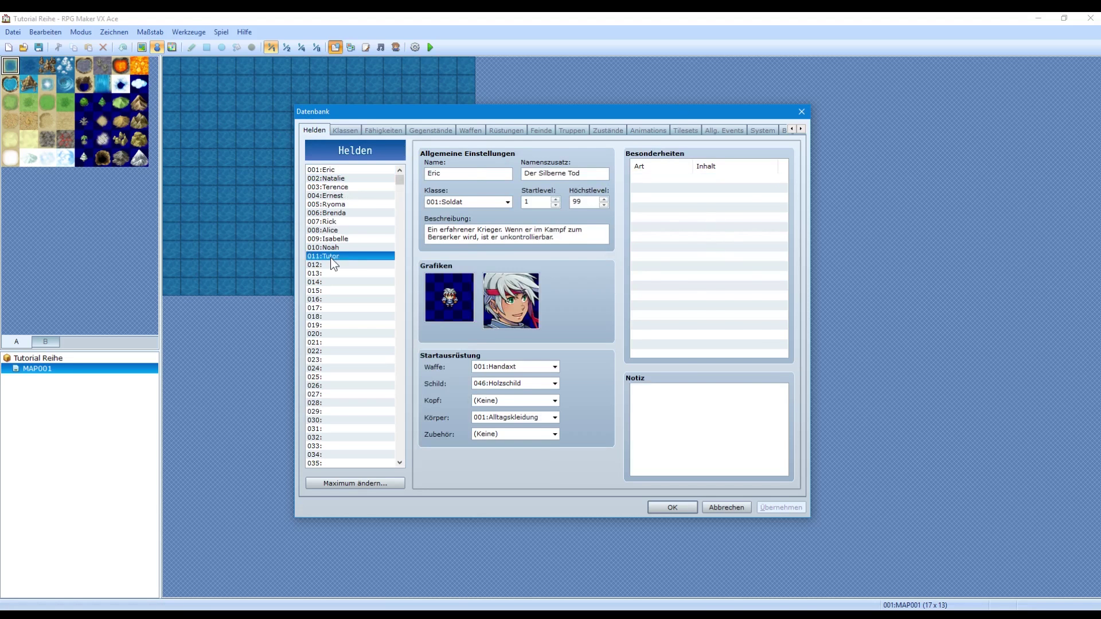
- Raise the maximum number of classes and name the empty class 011 "Tutor"
left_click(339, 133)
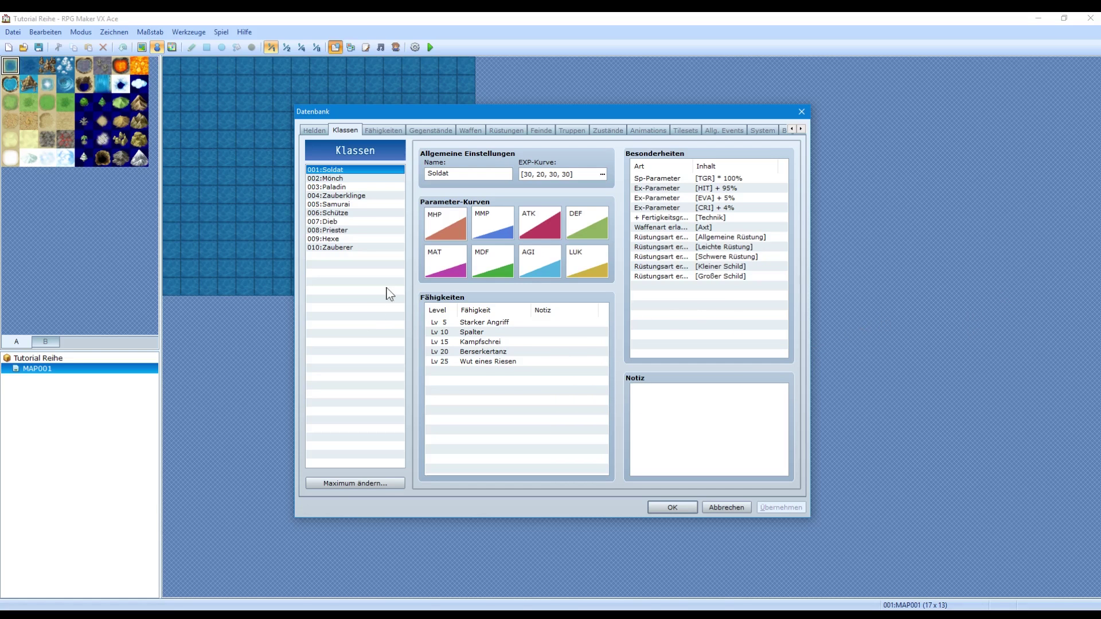
left_click(343, 482)
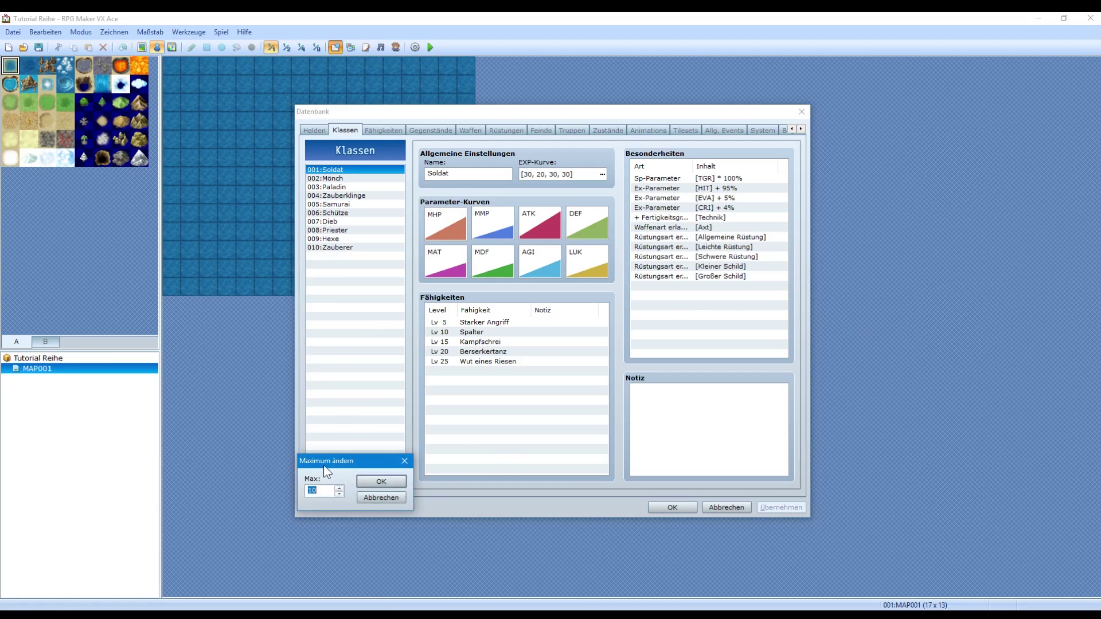
key("Return")
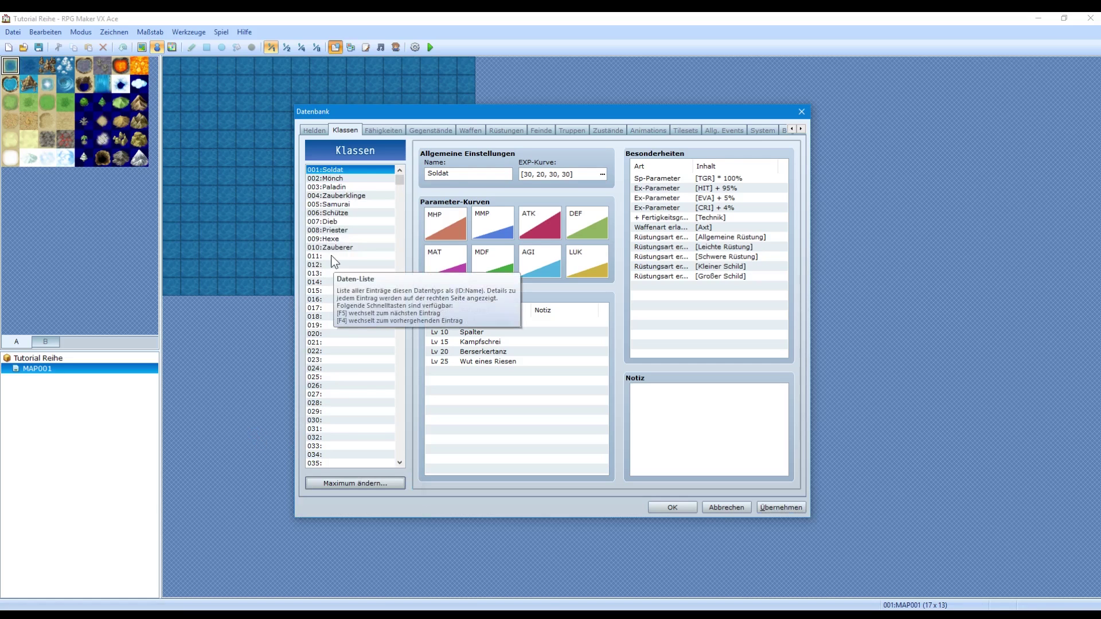
left_click(331, 257)
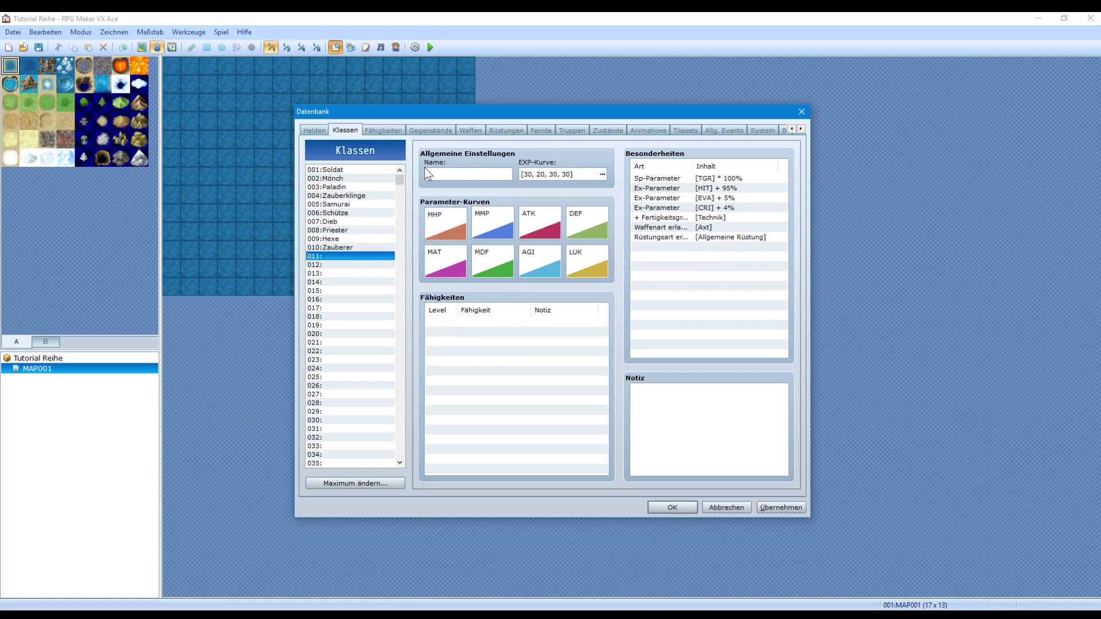
left_click(448, 173)
type("Tutor")
- Assign the class 011:Tutor to the hero Tutor and apply the database changes
left_click(314, 130)
left_click(468, 201)
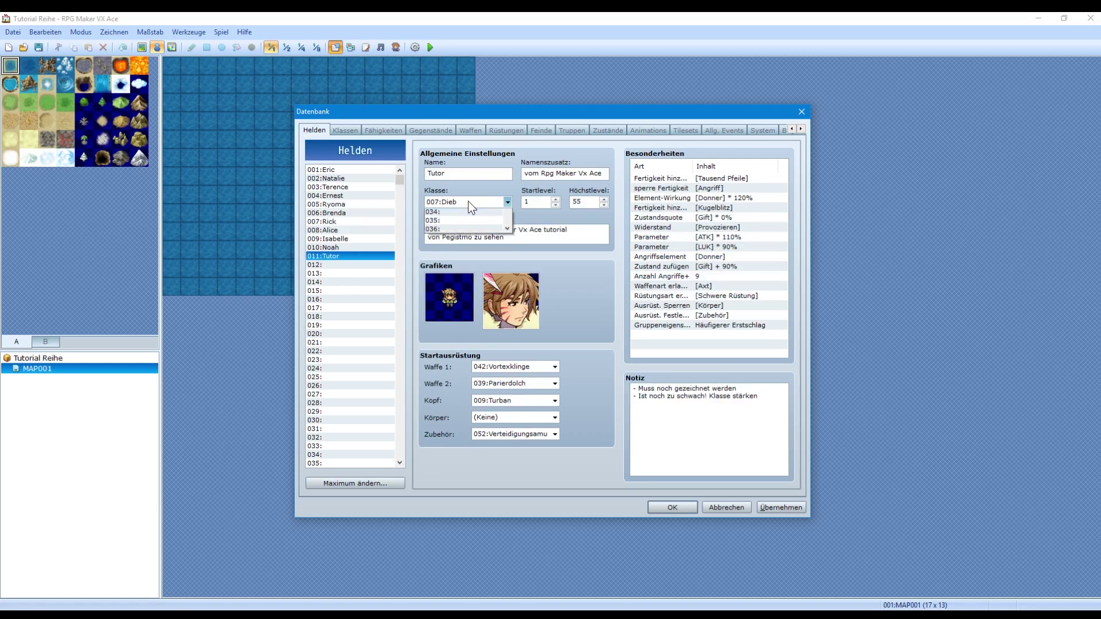
left_click(452, 247)
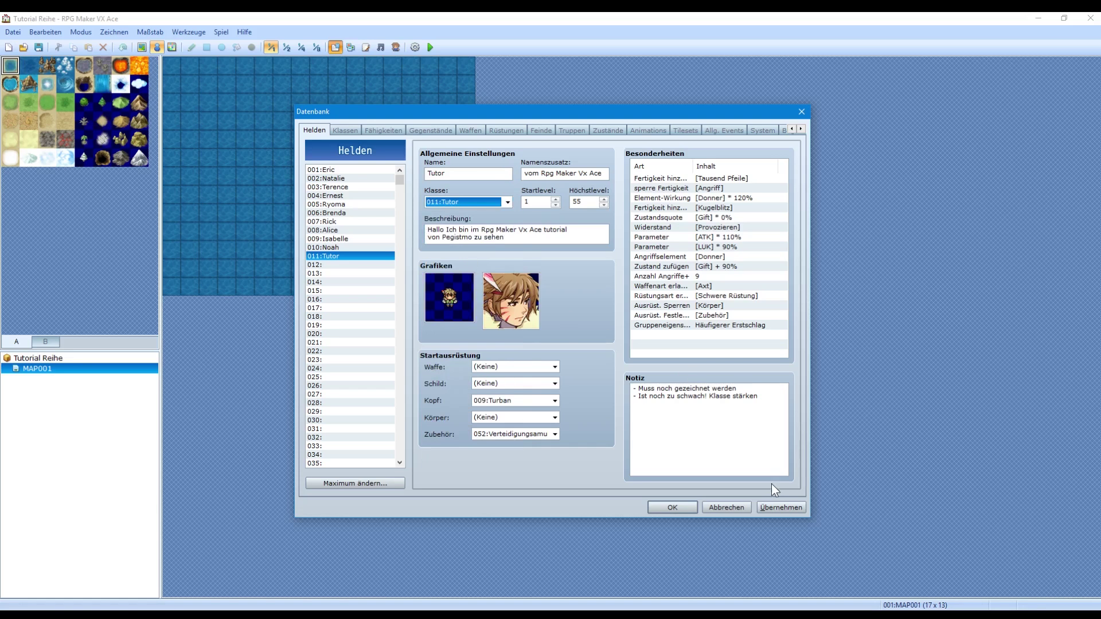
left_click(795, 508)
- Enter the note "- Tutorial Klasse" for the Tutor class
left_click(346, 127)
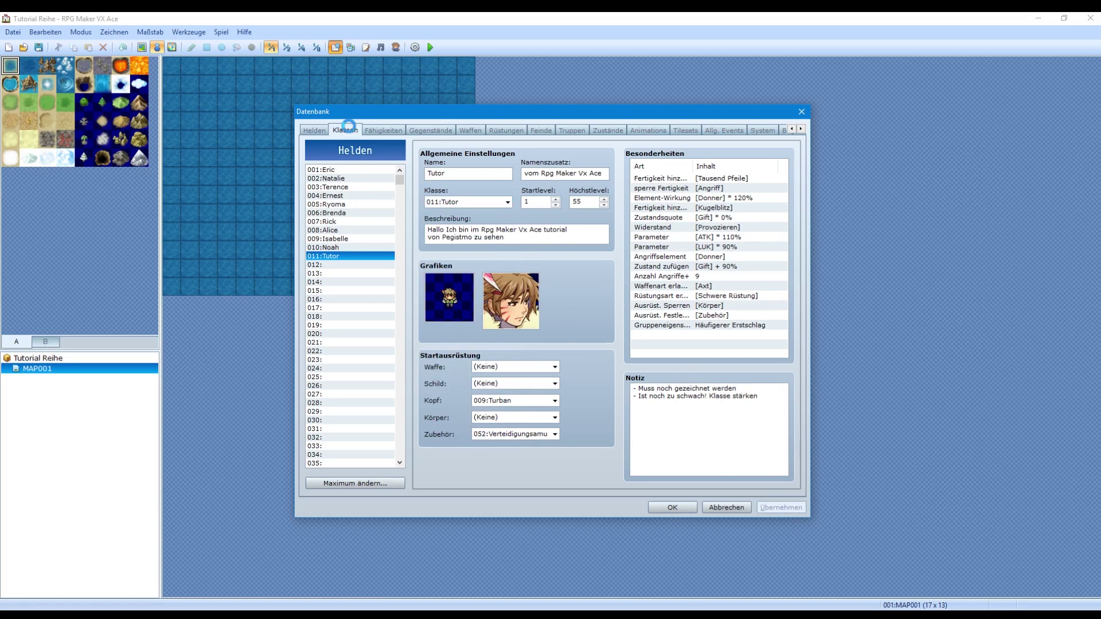
left_click(662, 396)
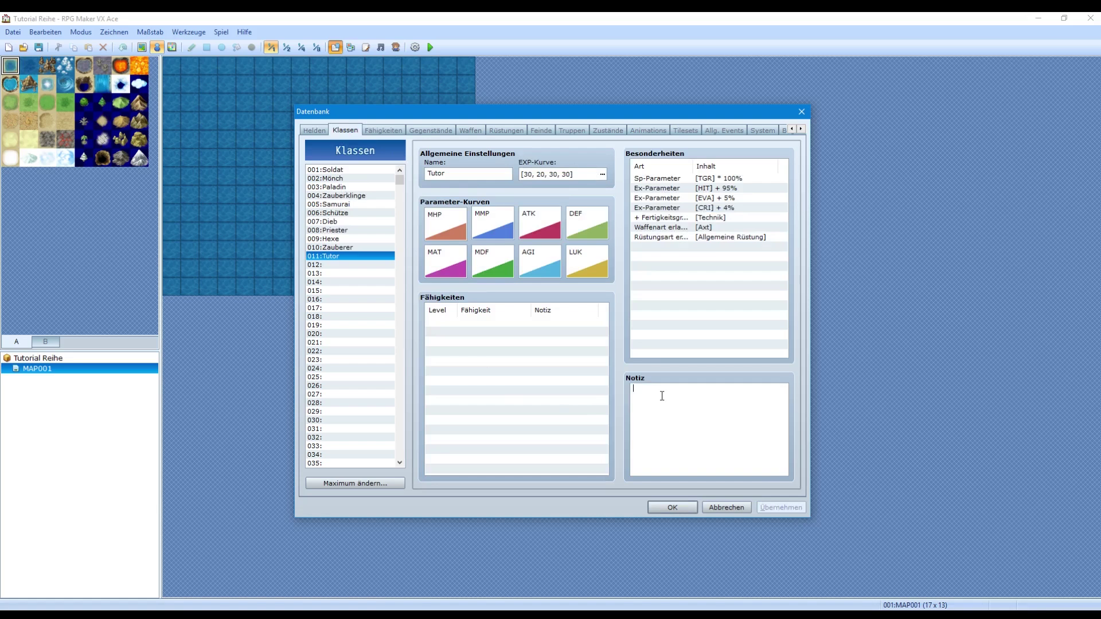
type("- ")
type("Tot")
key("BackSpace")
key("BackSpace")
type("utorial Klasse")
double_click(486, 175)
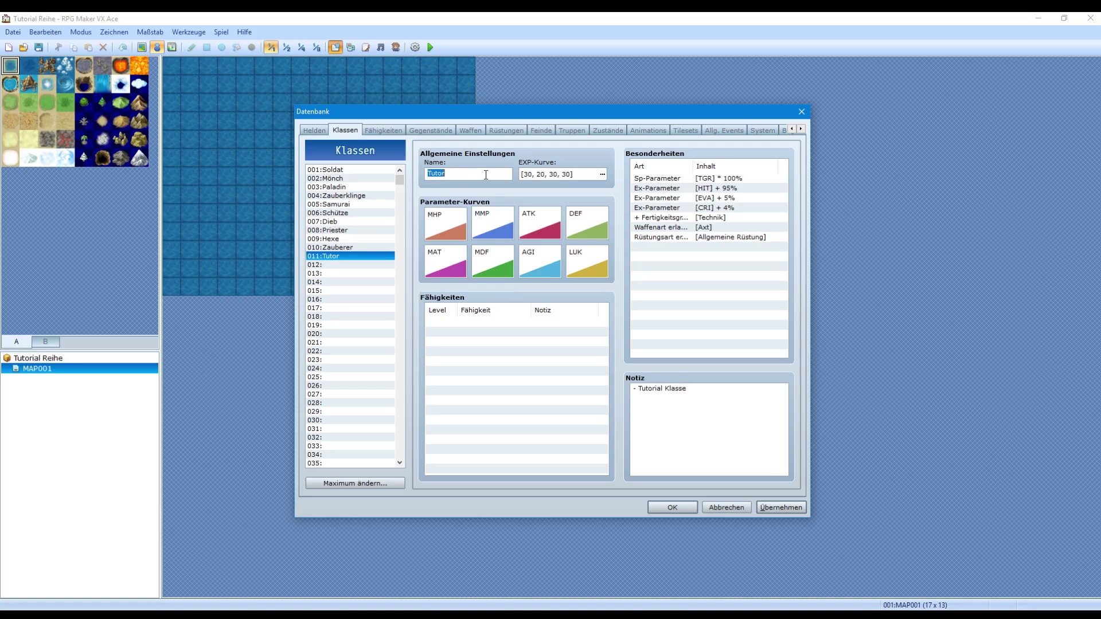
left_click(476, 178)
left_click(331, 257)
double_click(473, 175)
left_click(487, 175)
- Open the Tutor class's EXP curve and set Grundwert 10, Zusatzwert 0, Anstieg A 10 and Anstieg B 10
left_click(602, 175)
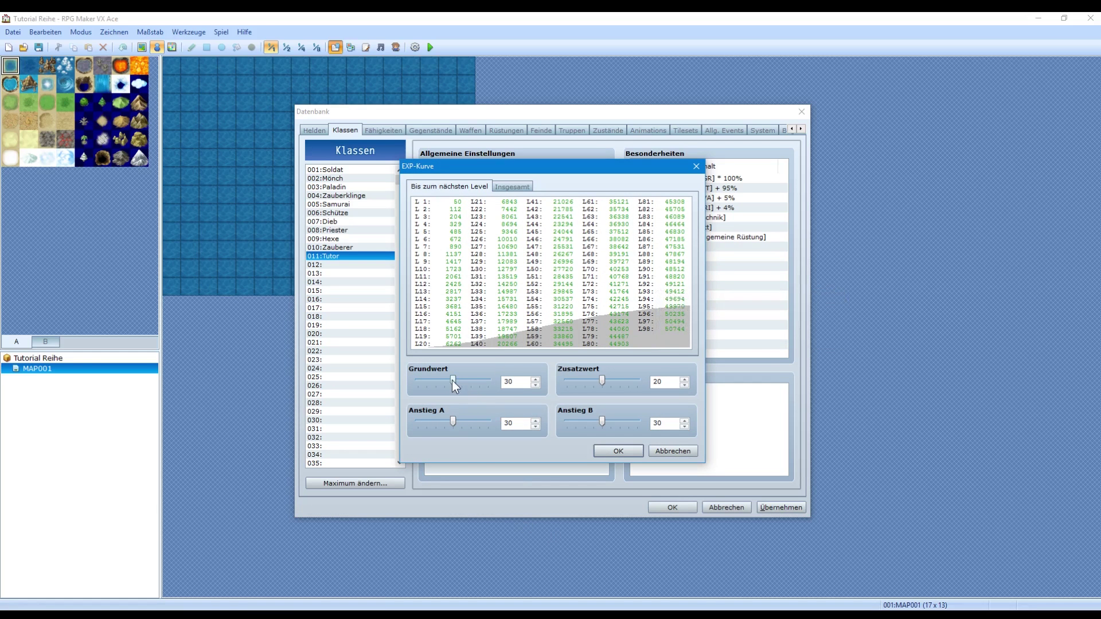
left_click_drag(452, 380, 408, 375)
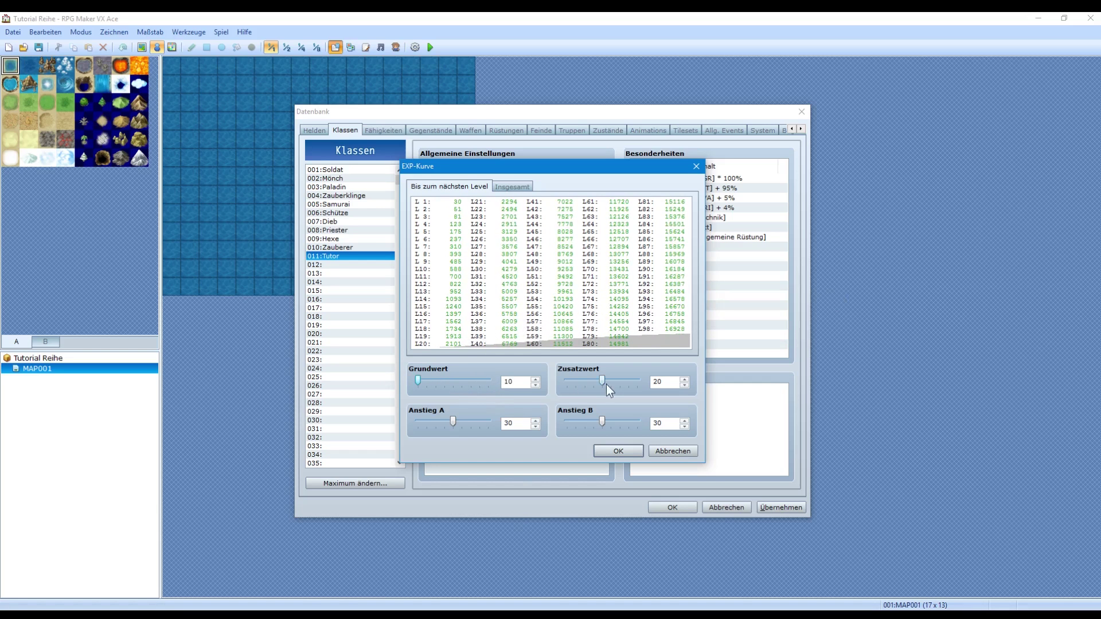
left_click_drag(607, 379, 544, 381)
left_click_drag(601, 421, 556, 417)
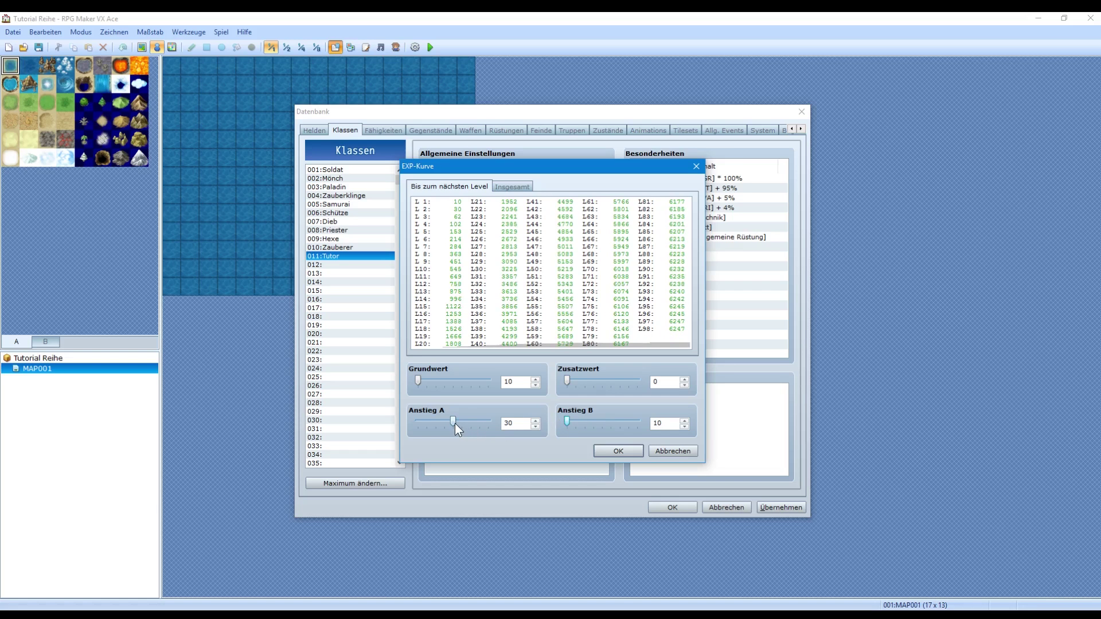
left_click_drag(454, 422, 388, 431)
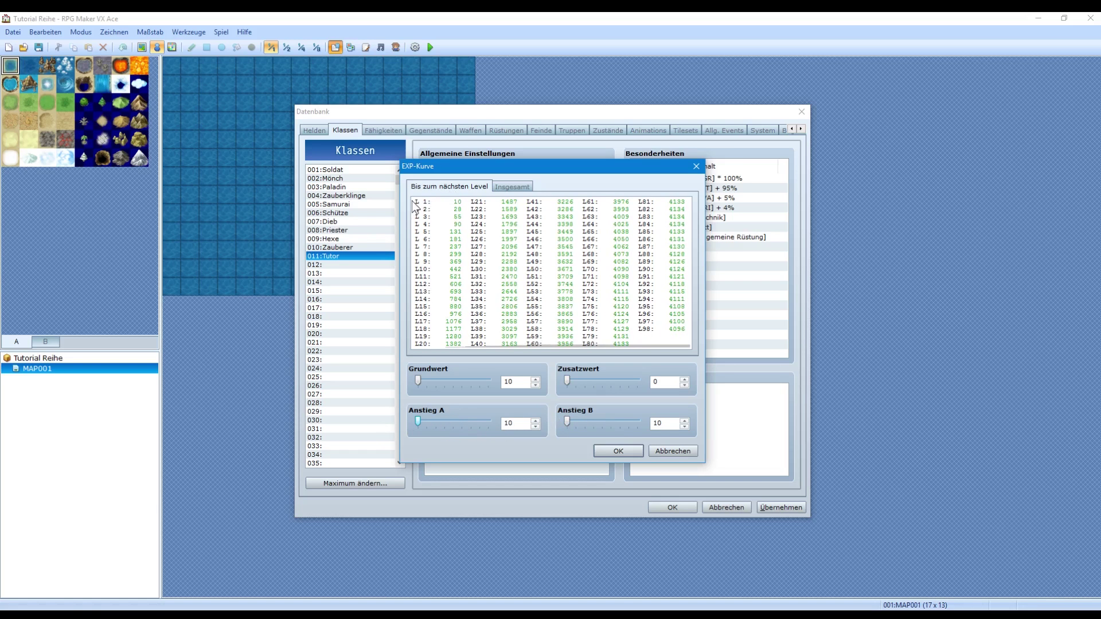
- Try the EXP curve with Anstieg A at 50, Grundwert at 50 and Zusatzwert at 40
mouse_move(461, 209)
left_click_drag(418, 422, 540, 425)
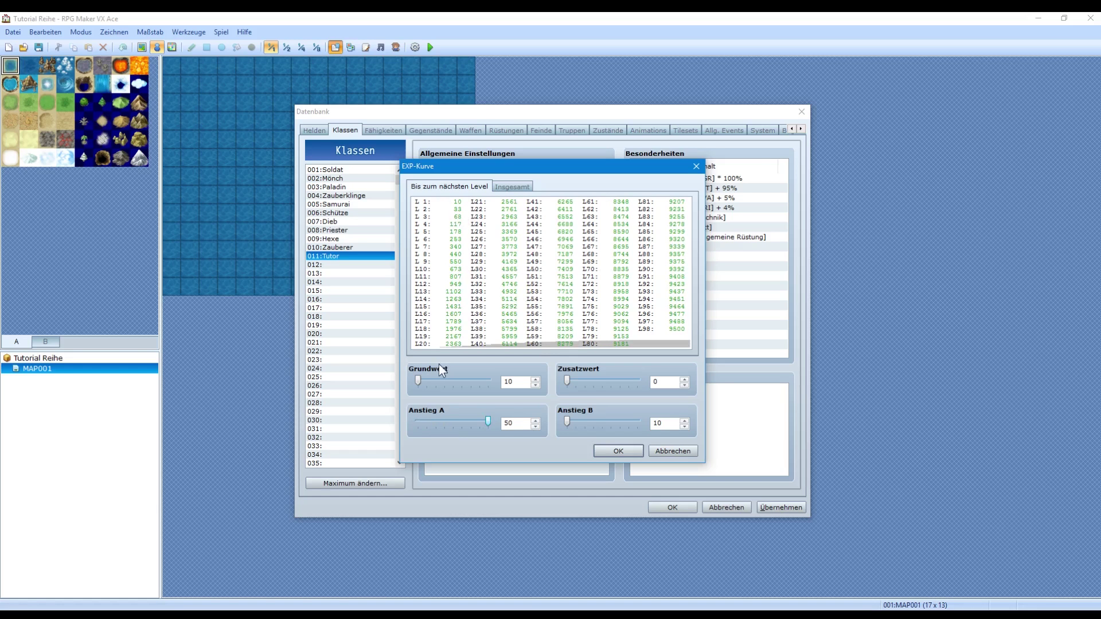
left_click_drag(419, 381, 222, 359)
left_click_drag(418, 380, 492, 381)
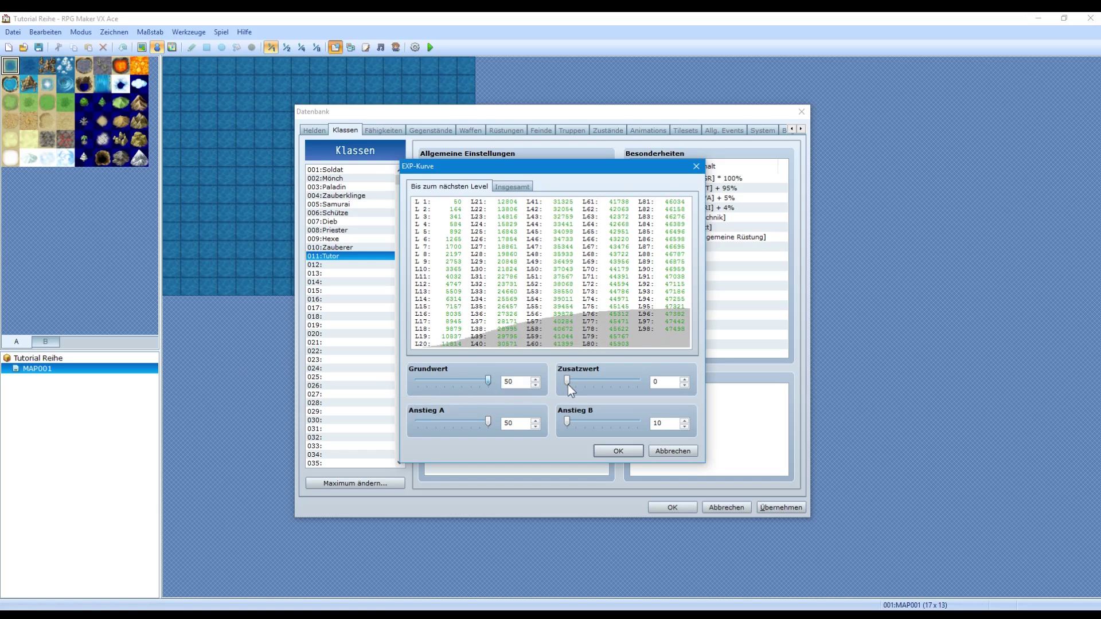
left_click_drag(567, 384, 714, 389)
- Return the EXP curve's Grundwert and Anstieg A to 10 and its Zusatzwert to 0
left_click_drag(486, 424, 305, 423)
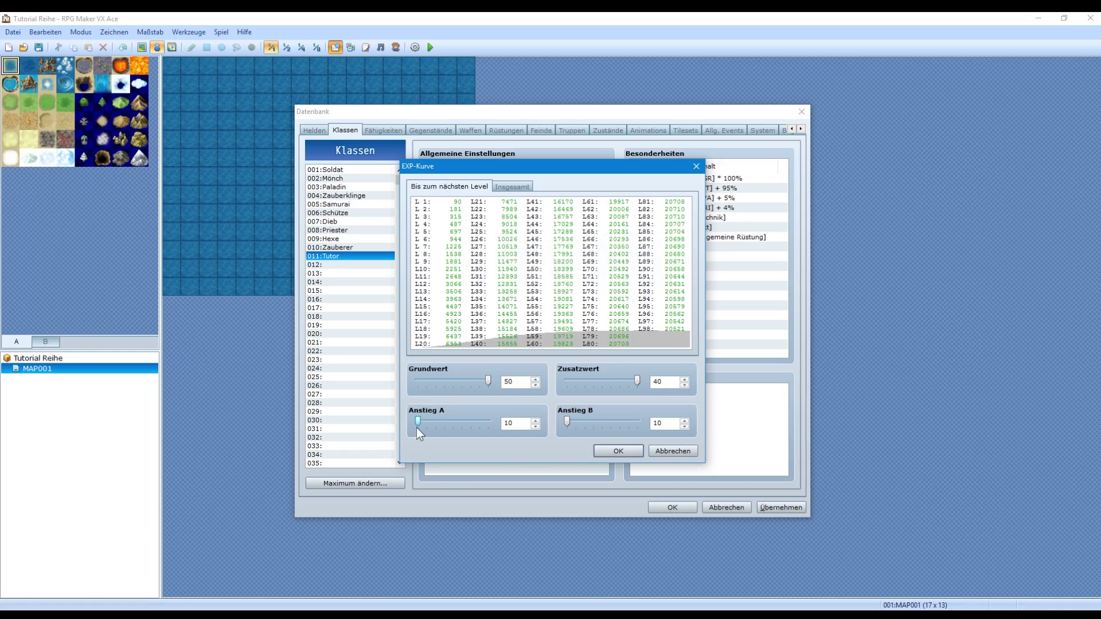
left_click_drag(419, 422, 537, 427)
left_click_drag(488, 381, 300, 373)
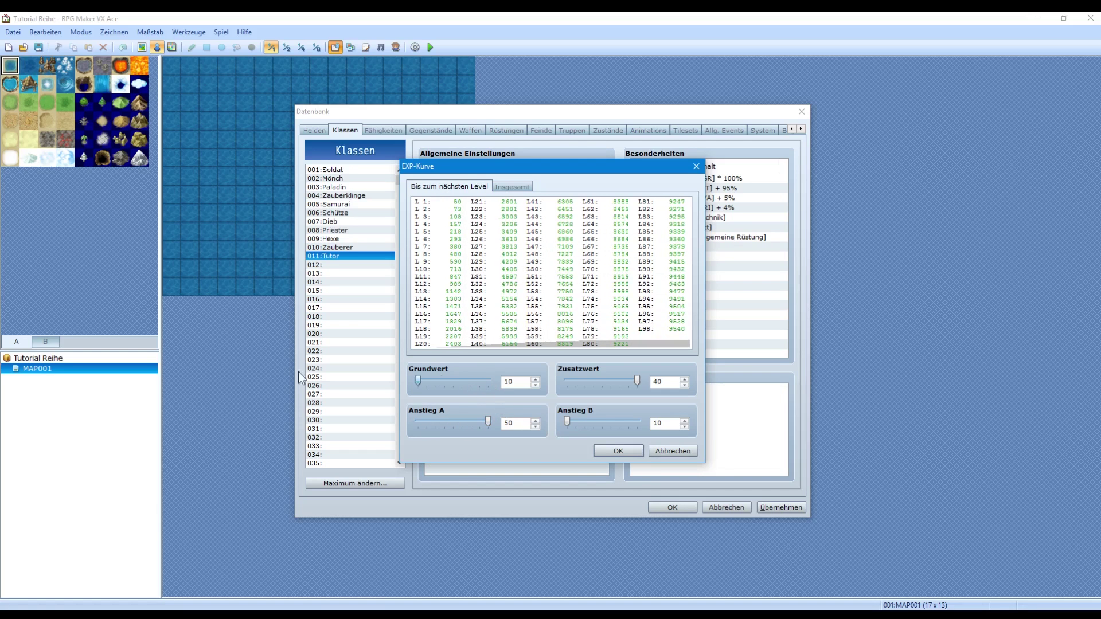
left_click_drag(637, 381, 545, 383)
left_click_drag(488, 424, 268, 406)
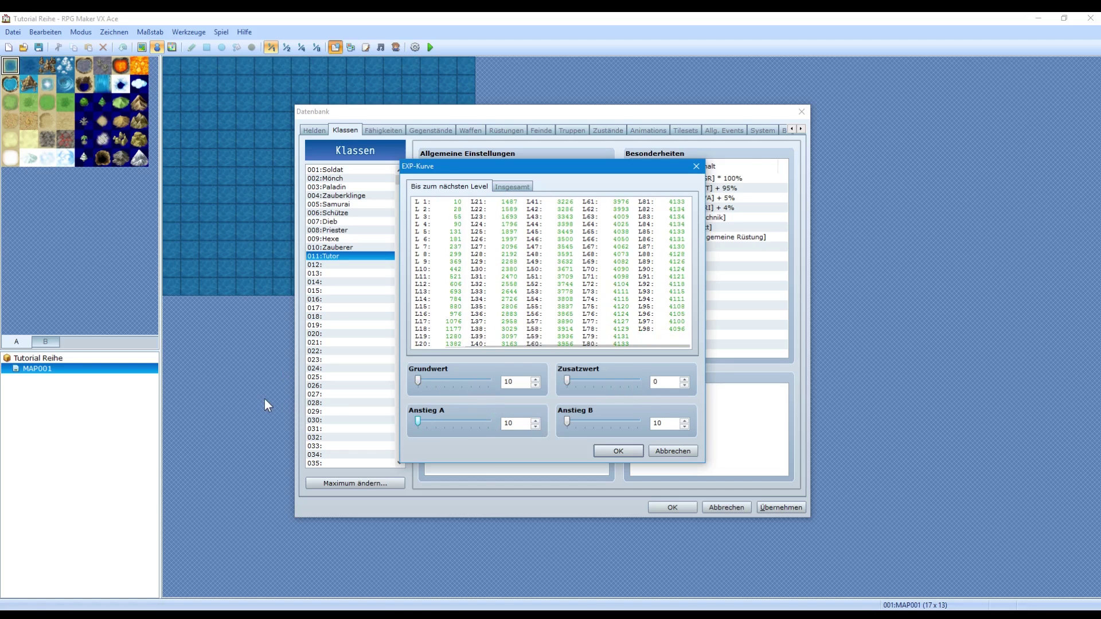
- Compare the total EXP table with the EXP needed for each next level
left_click(505, 188)
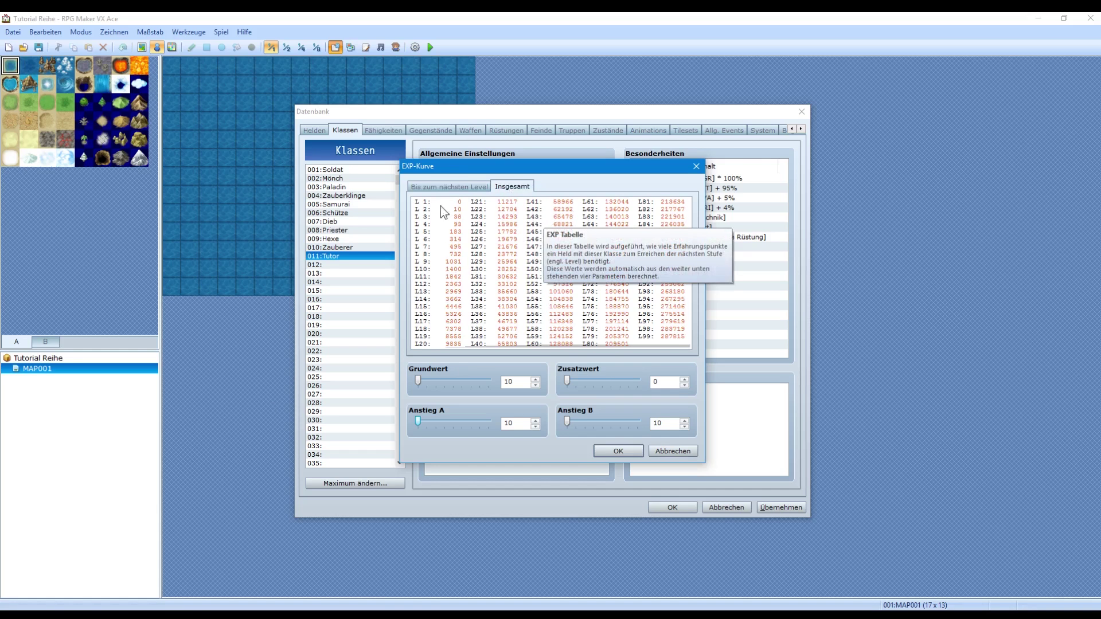
left_click(436, 188)
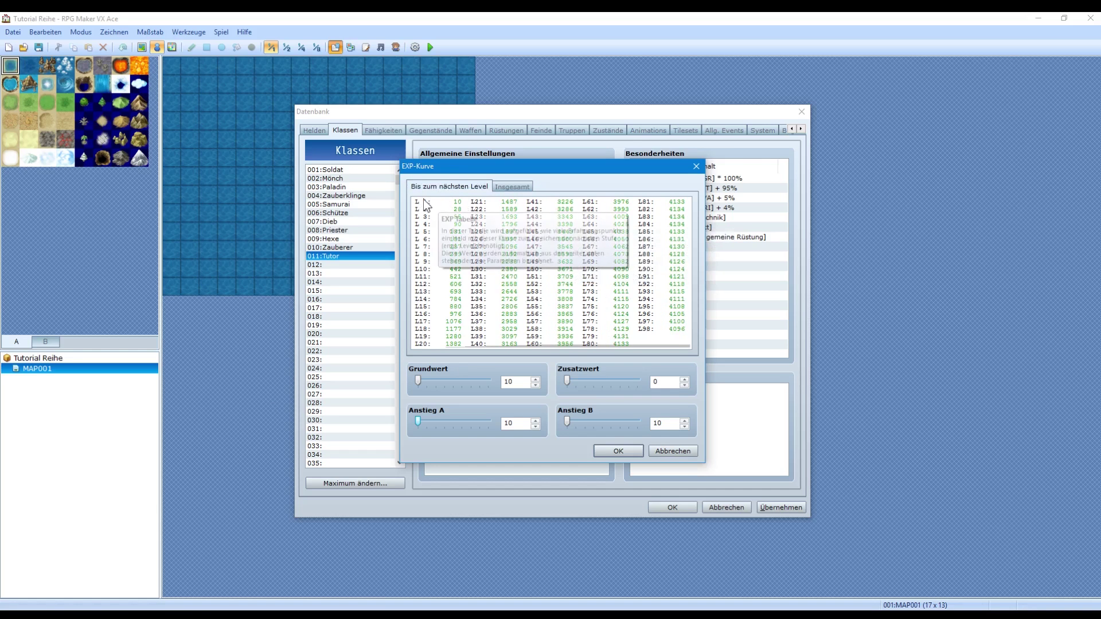
left_click(513, 188)
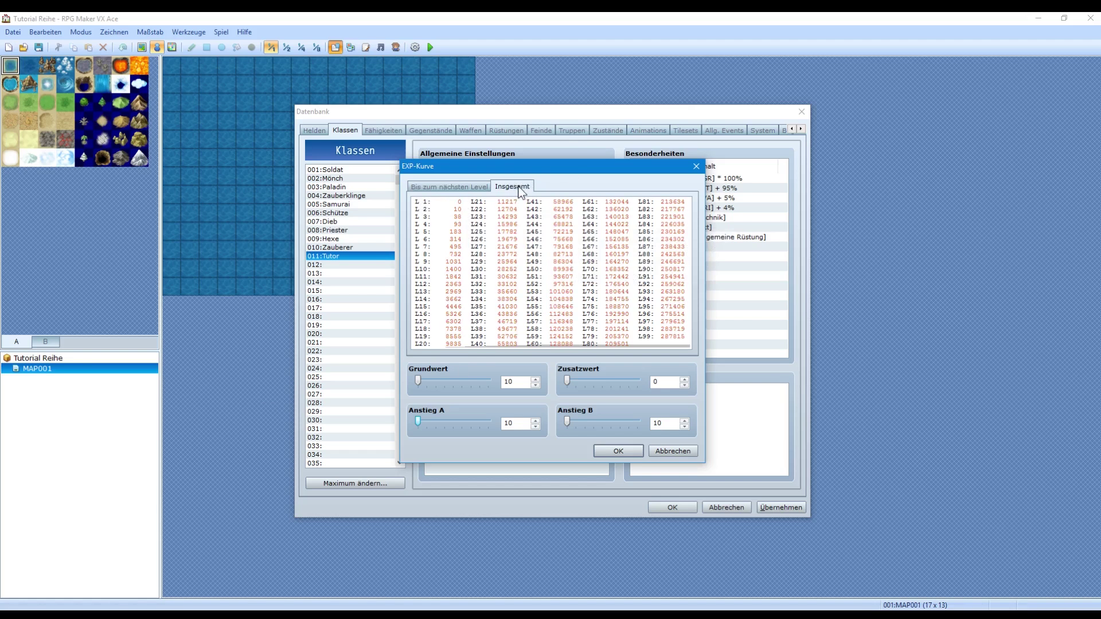
left_click(458, 188)
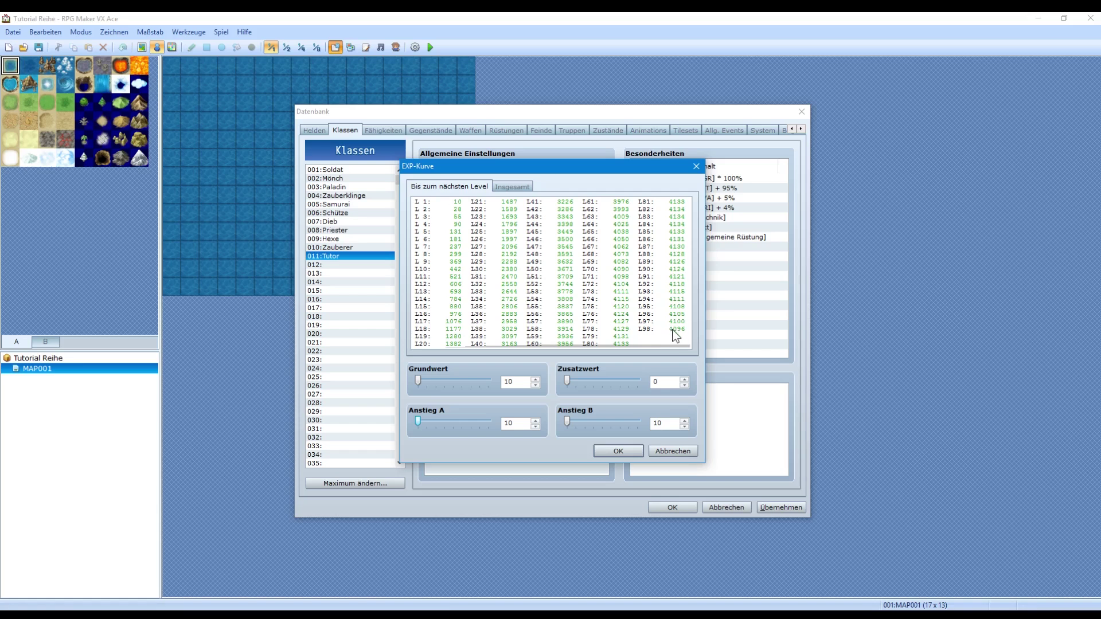
left_click(507, 188)
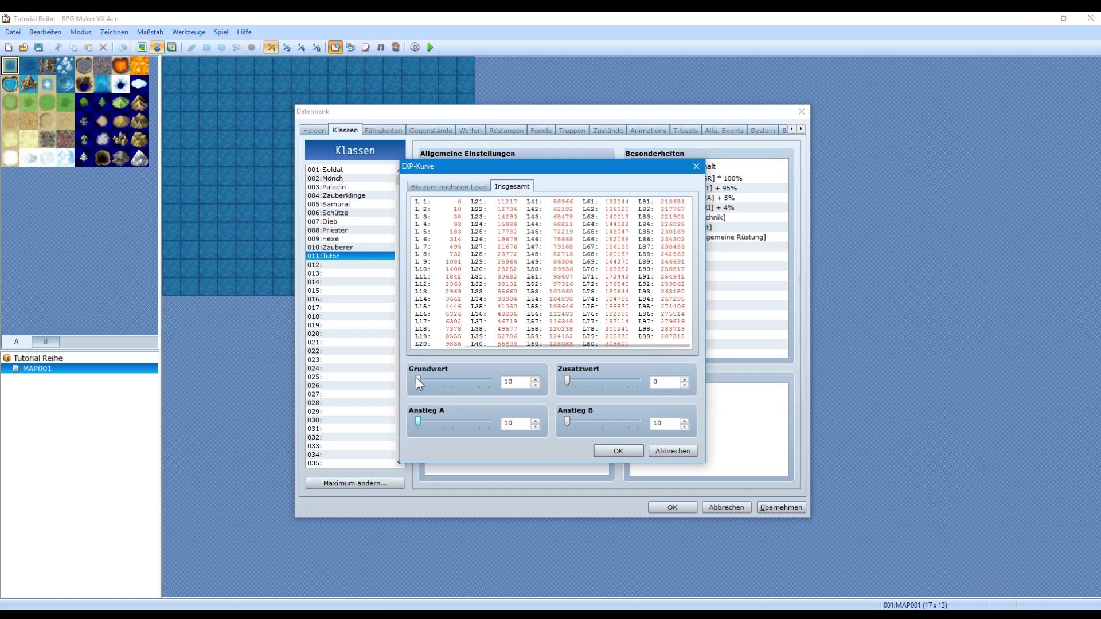
- Set the EXP curve to Grundwert 50, Zusatzwert 40, Anstieg A 50 and Anstieg B 50, and accept it
left_click_drag(418, 383, 612, 393)
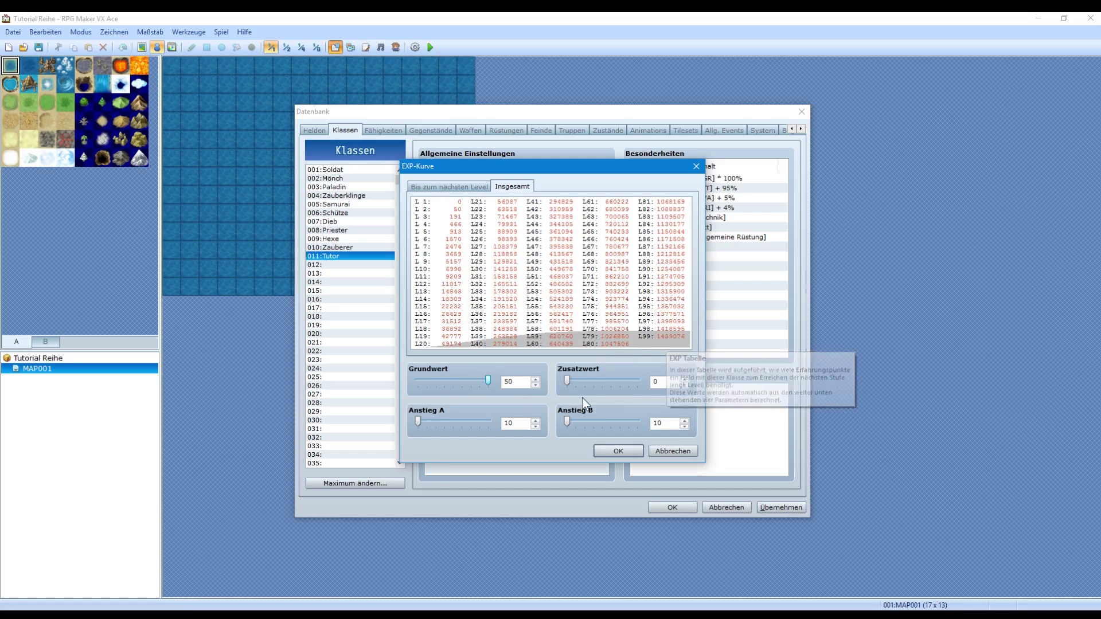
left_click_drag(567, 379, 636, 380)
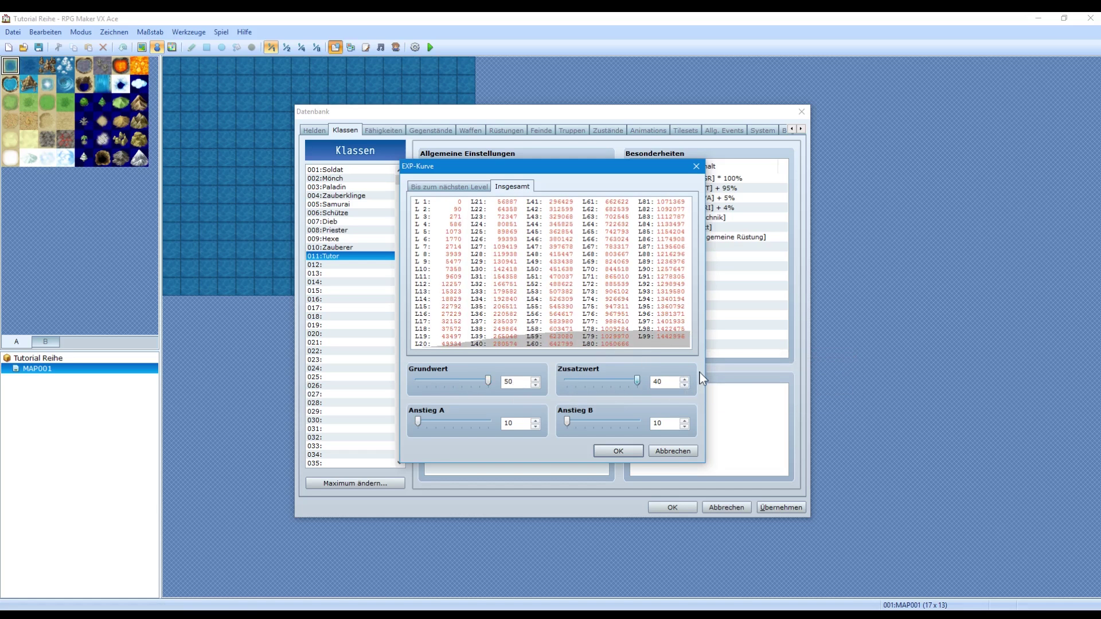
left_click_drag(417, 422, 718, 418)
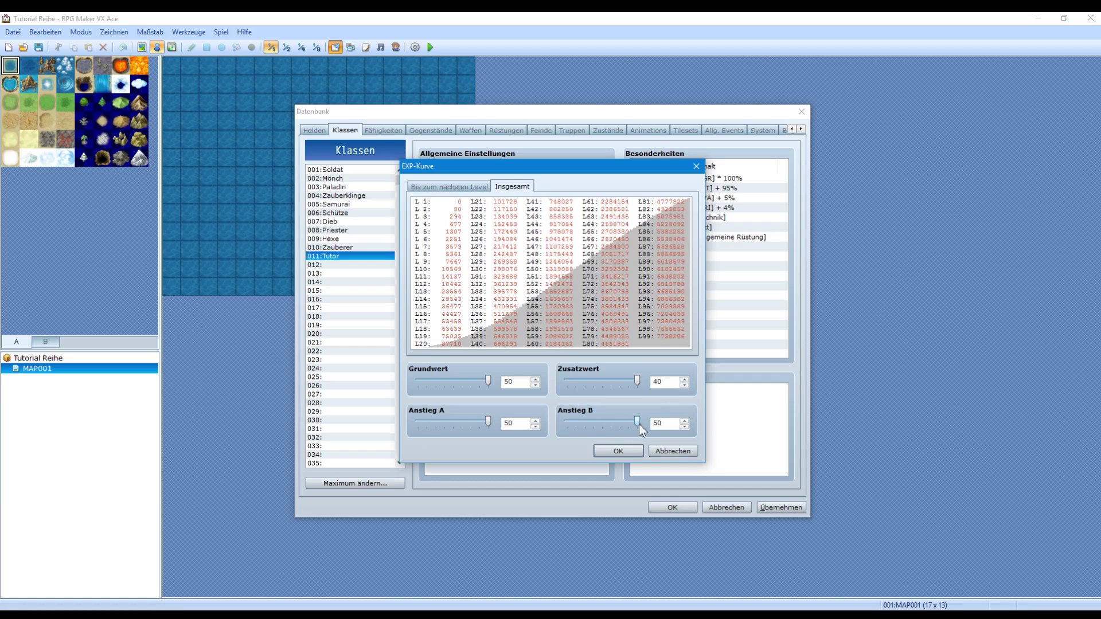
left_click_drag(638, 422, 293, 462)
left_click_drag(947, 443, 817, 434)
left_click_drag(486, 383, 594, 380)
left_click_drag(488, 422, 917, 442)
left_click(605, 445)
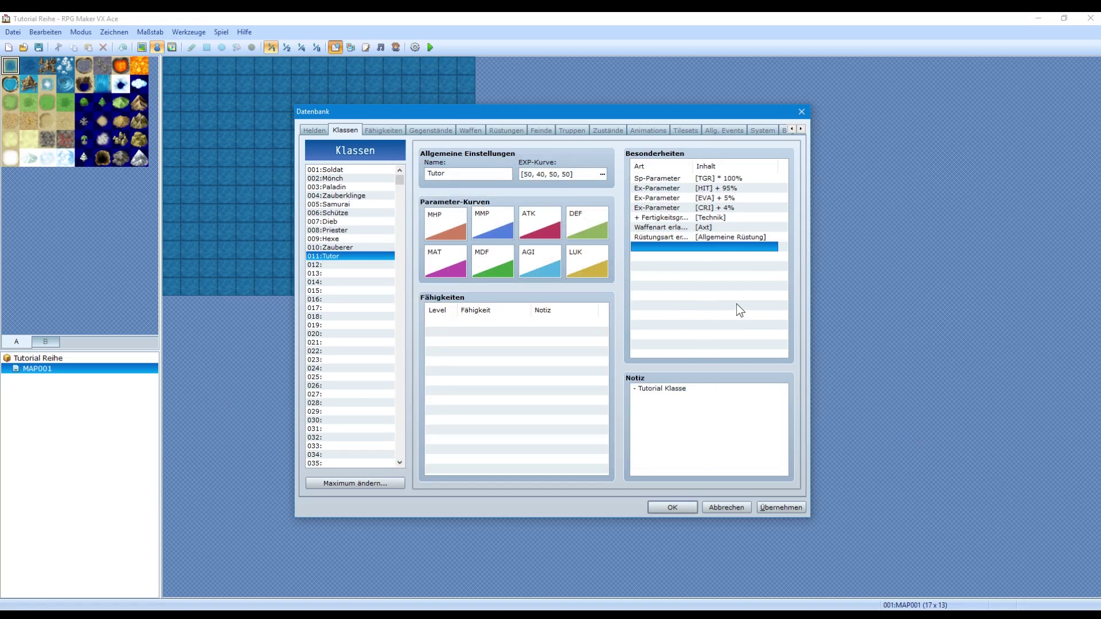
- Set the Tutor class's EXP curve to Grundwert 34, Zusatzwert 27 and Anstieg B 43, and accept it
left_click(601, 174)
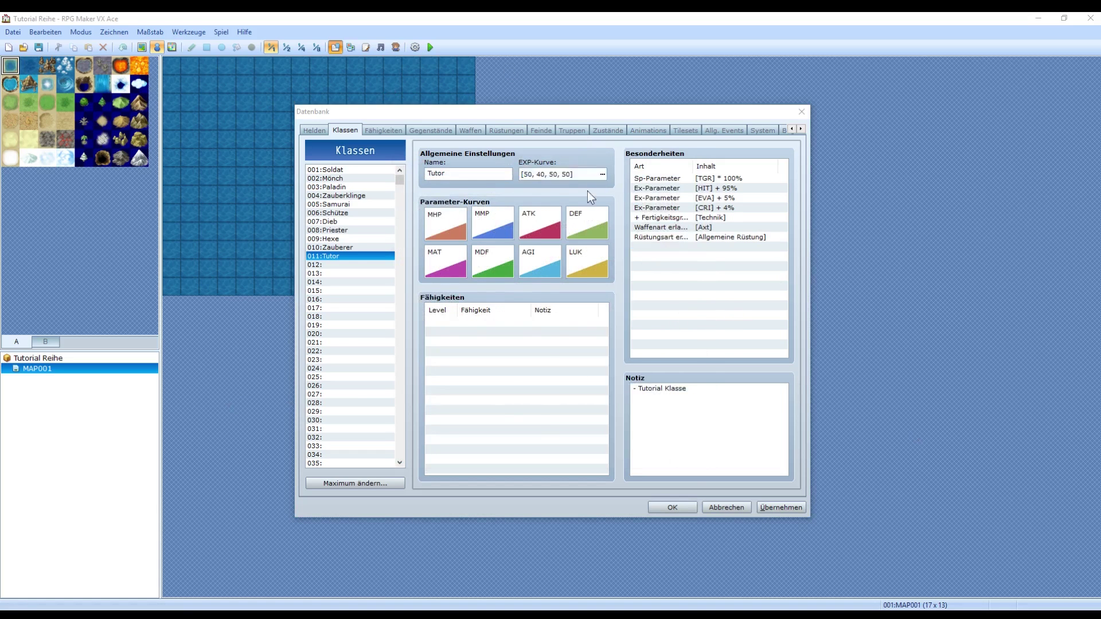
left_click_drag(478, 385, 465, 382)
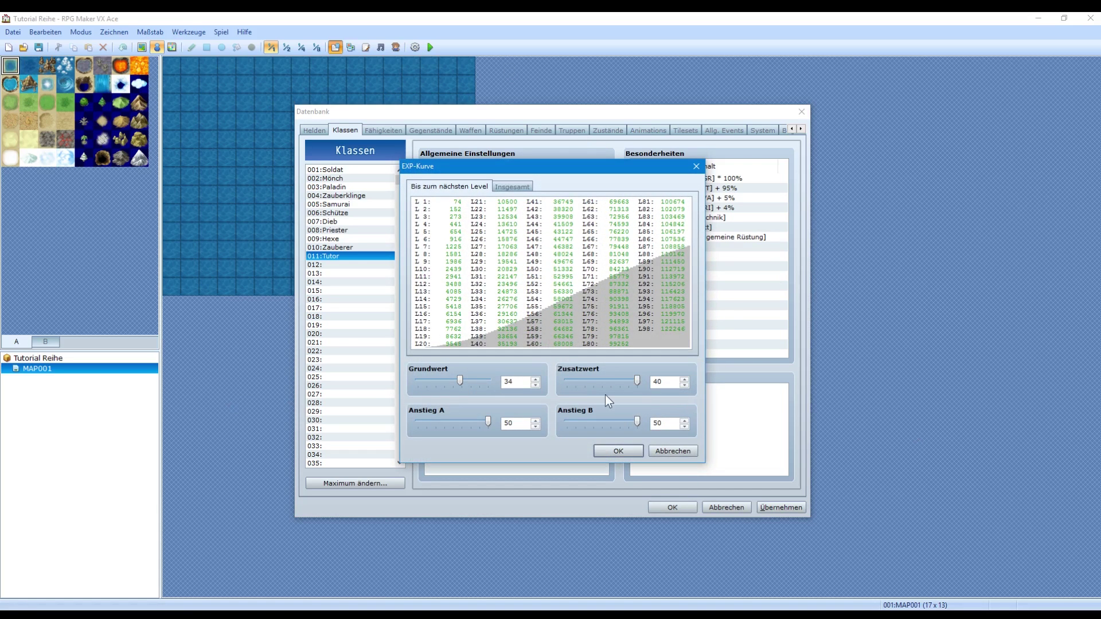
left_click_drag(637, 382, 615, 381)
left_click(614, 420)
left_click(618, 451)
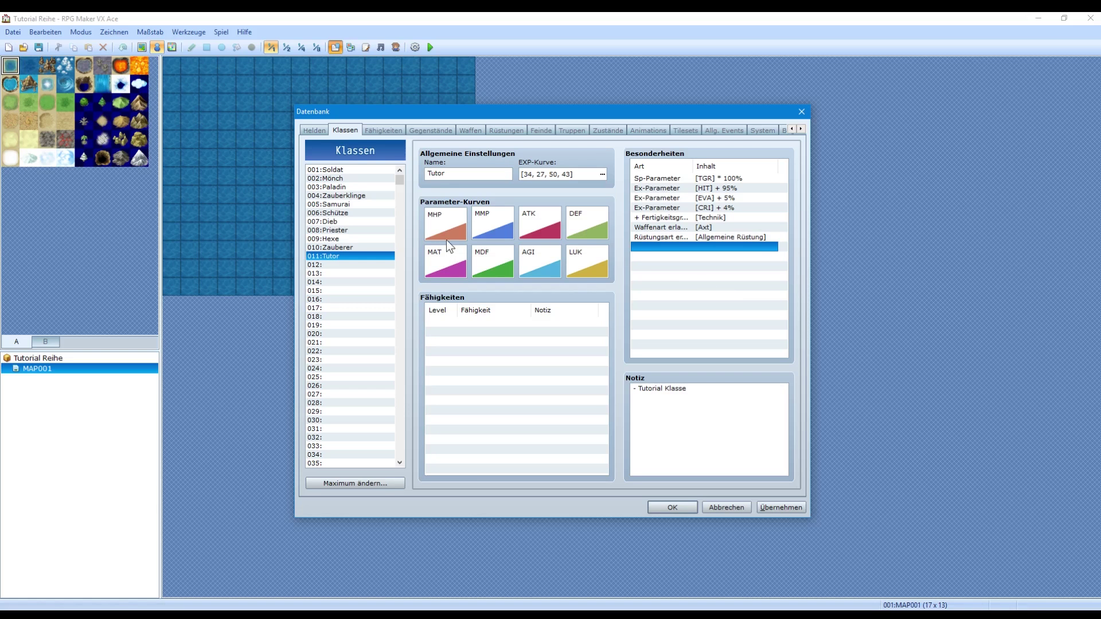
- Try redrawing the MHP parameter curve freehand, first with irregular peaks and then as a steady decline towards level 99
double_click(449, 225)
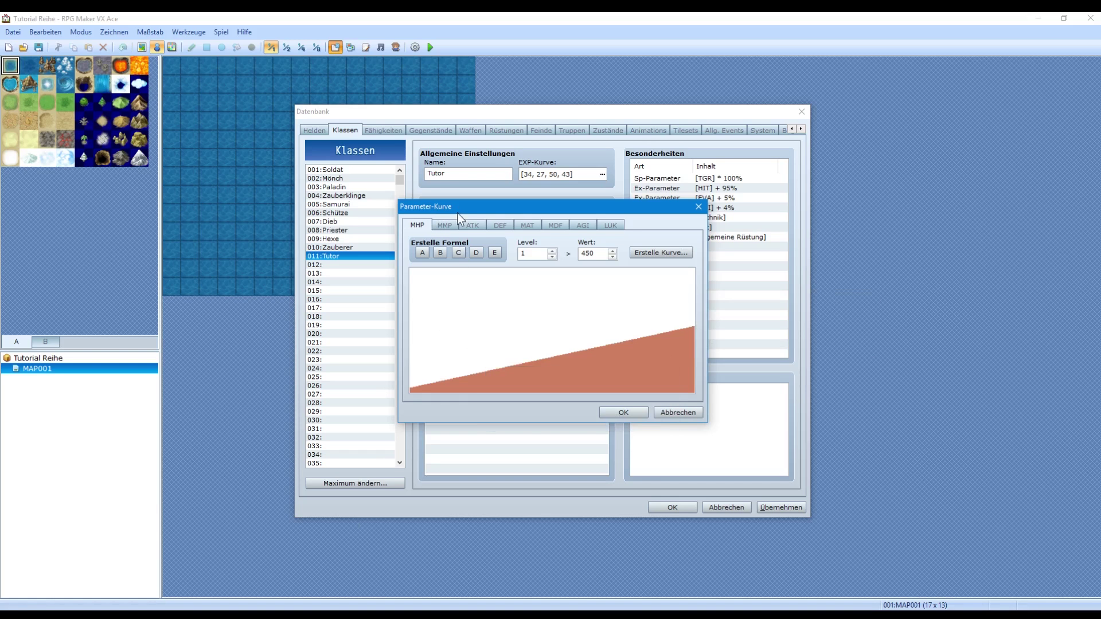
left_click(411, 322)
mouse_move(411, 322)
left_mouse_down()
mouse_move(425, 364)
mouse_move(556, 425)
mouse_move(591, 266)
mouse_move(635, 352)
mouse_move(659, 364)
mouse_move(677, 338)
mouse_move(696, 362)
left_mouse_up()
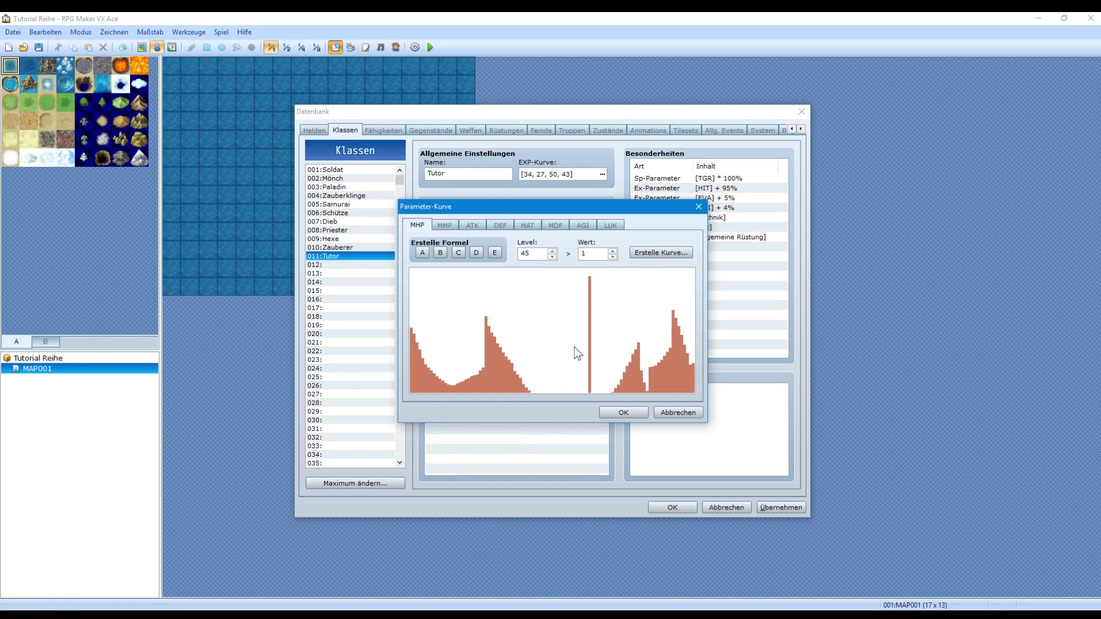
mouse_move(651, 318)
left_mouse_down()
mouse_move(635, 343)
mouse_move(570, 356)
left_mouse_up()
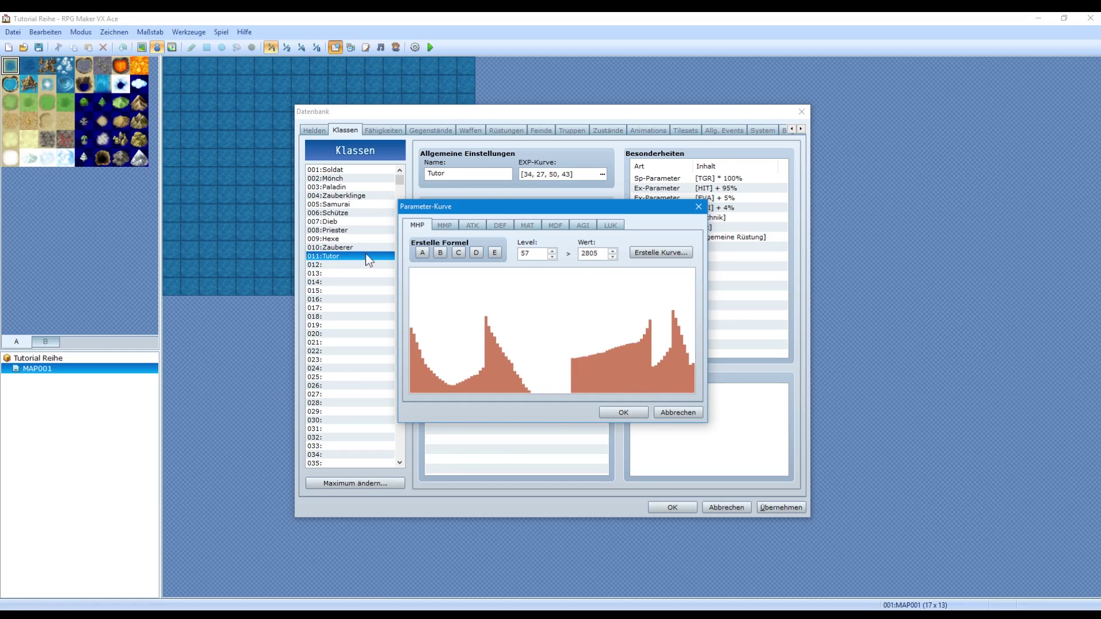
left_click_drag(411, 270, 853, 430)
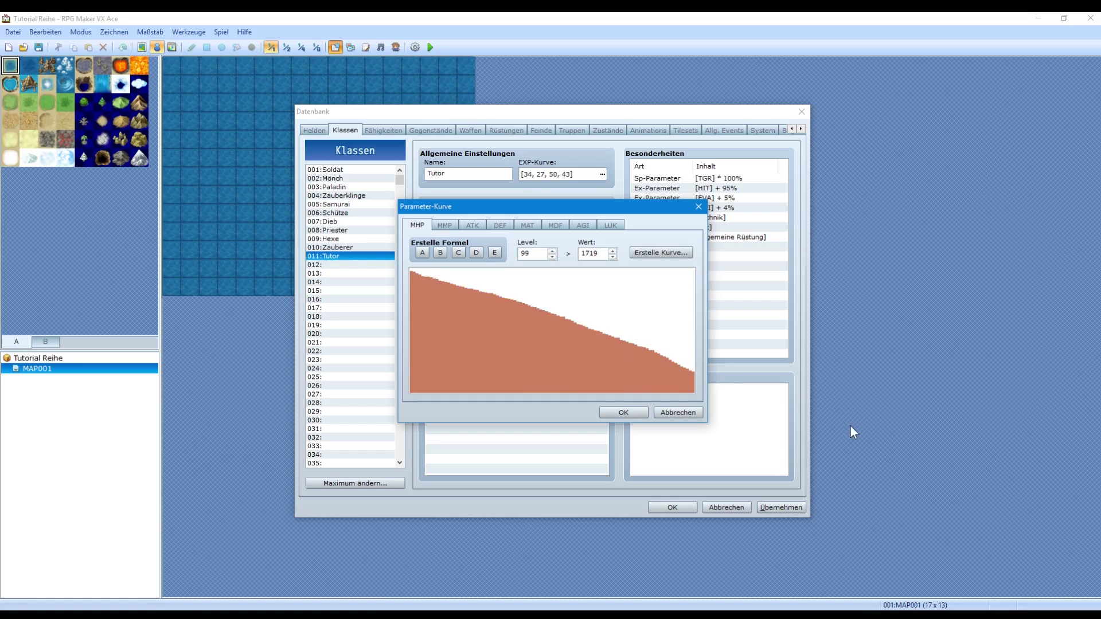
- Try redrawing the MHP curve freehand as a steeper decline reaching 1 at level 99
left_click(408, 272)
mouse_move(409, 268)
left_mouse_down()
mouse_move(610, 391)
mouse_move(856, 477)
left_mouse_up()
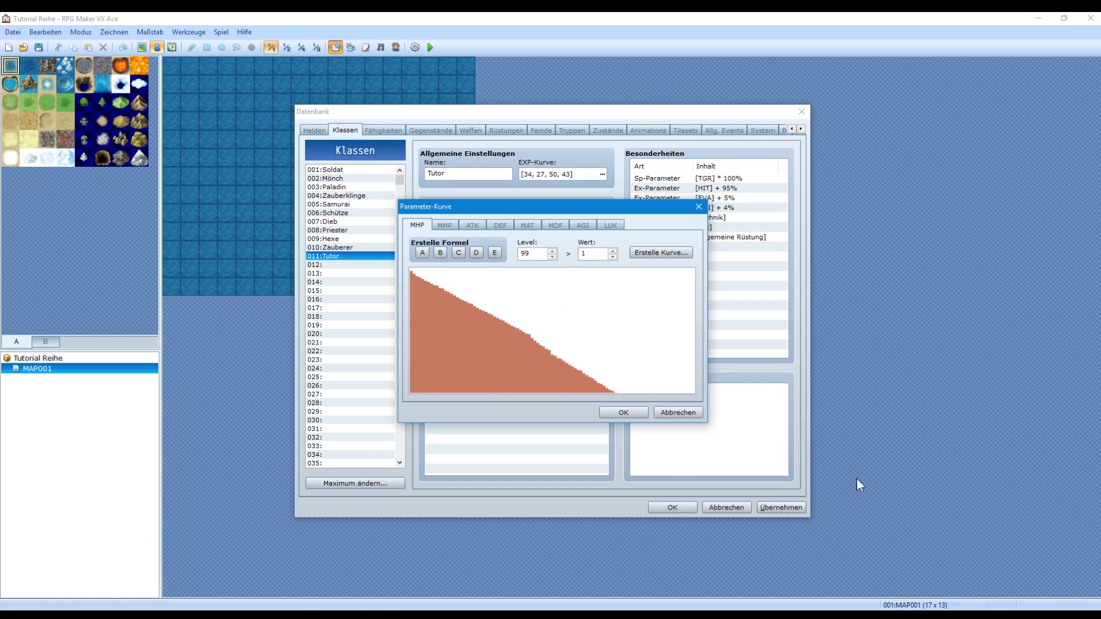
left_click_drag(621, 336, 616, 389)
left_click_drag(615, 387, 554, 354)
mouse_move(409, 274)
left_mouse_down()
mouse_move(546, 352)
mouse_move(692, 414)
left_mouse_up()
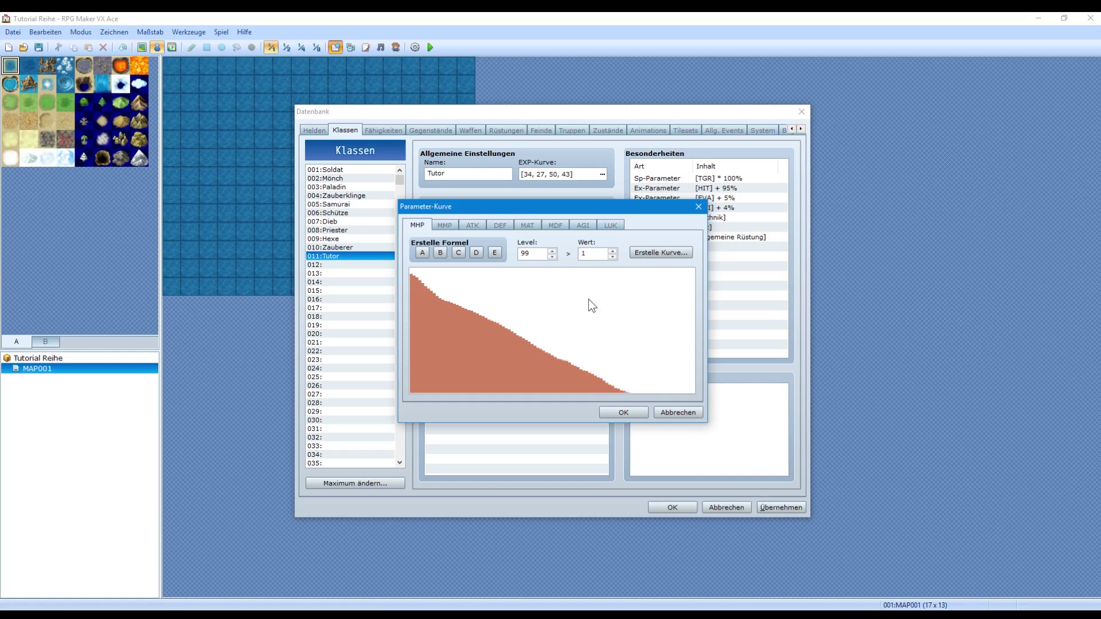
- Try the preset formulas A to E on the MHP curve, ending with formula A
left_click(495, 253)
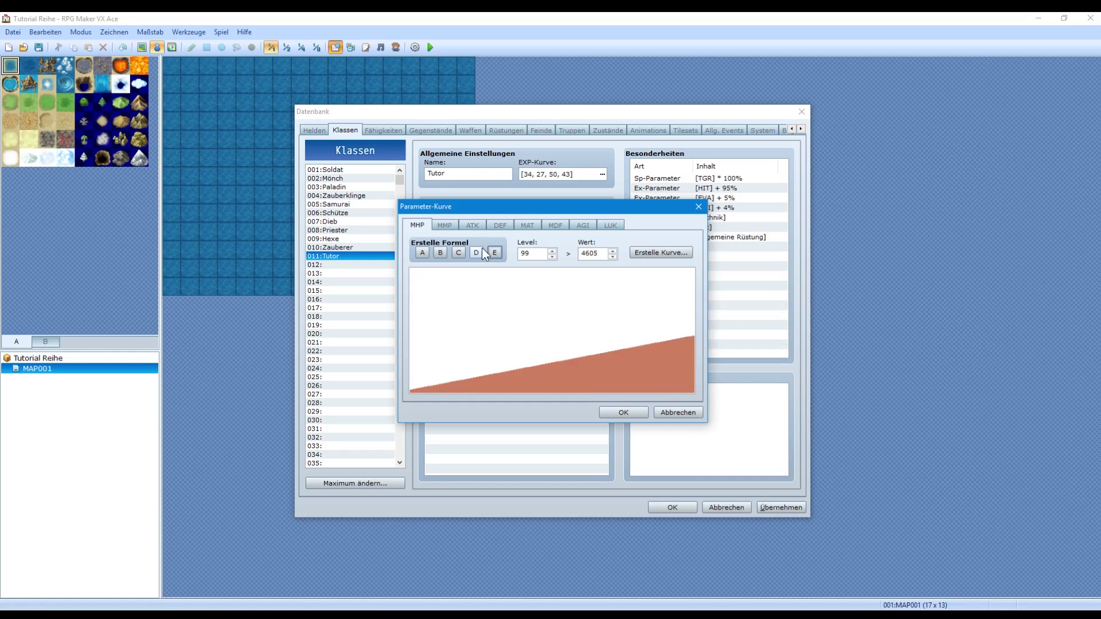
left_click(476, 253)
left_click(458, 253)
left_click(441, 253)
left_click(423, 252)
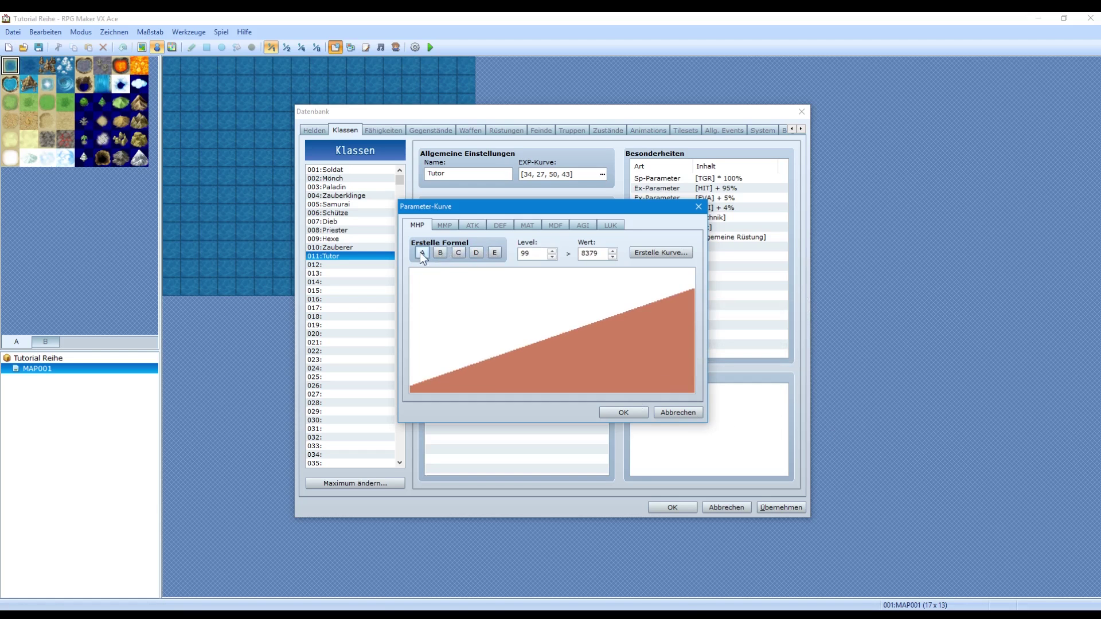
left_click(441, 253)
left_click(476, 253)
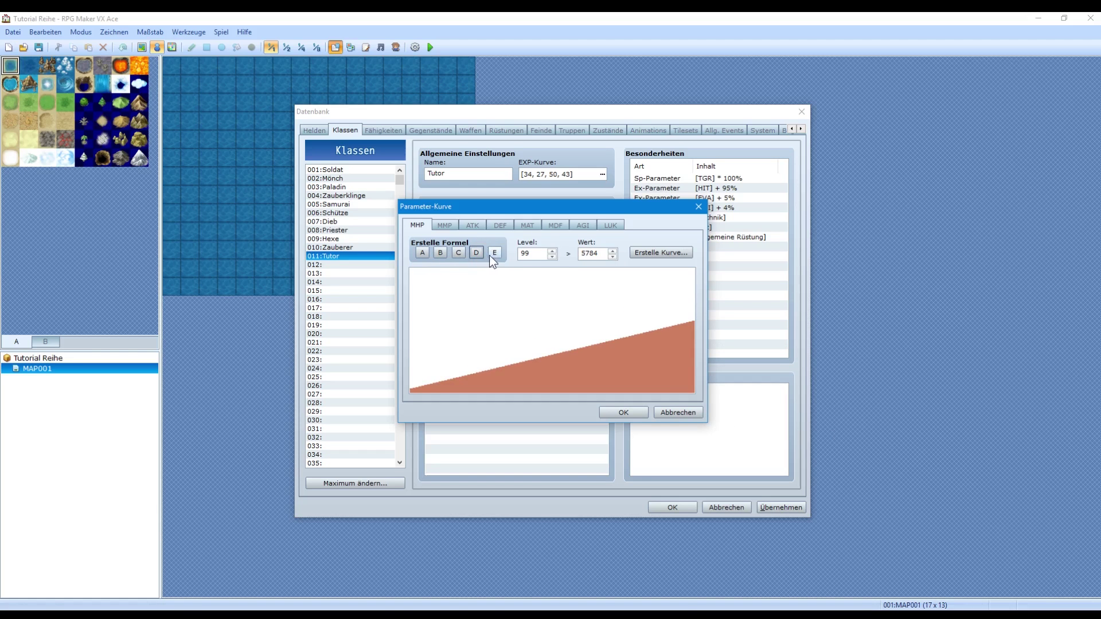
left_click(491, 254)
left_click(440, 254)
left_click(423, 253)
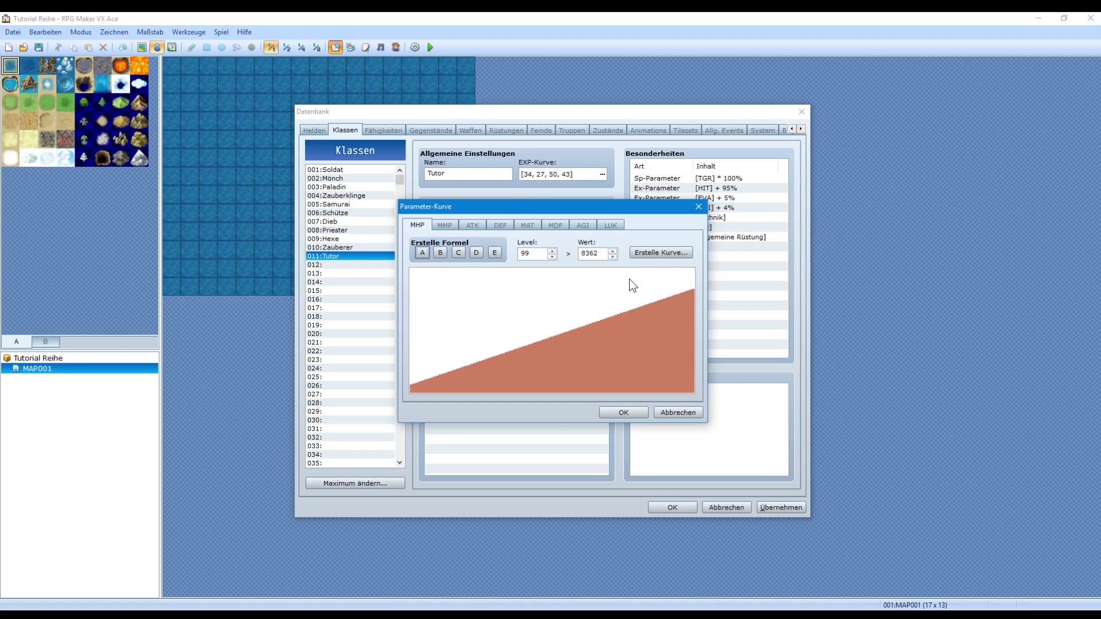
- Generate the MHP curve with 500 at level 1 and 5420 at level 99
left_click(668, 253)
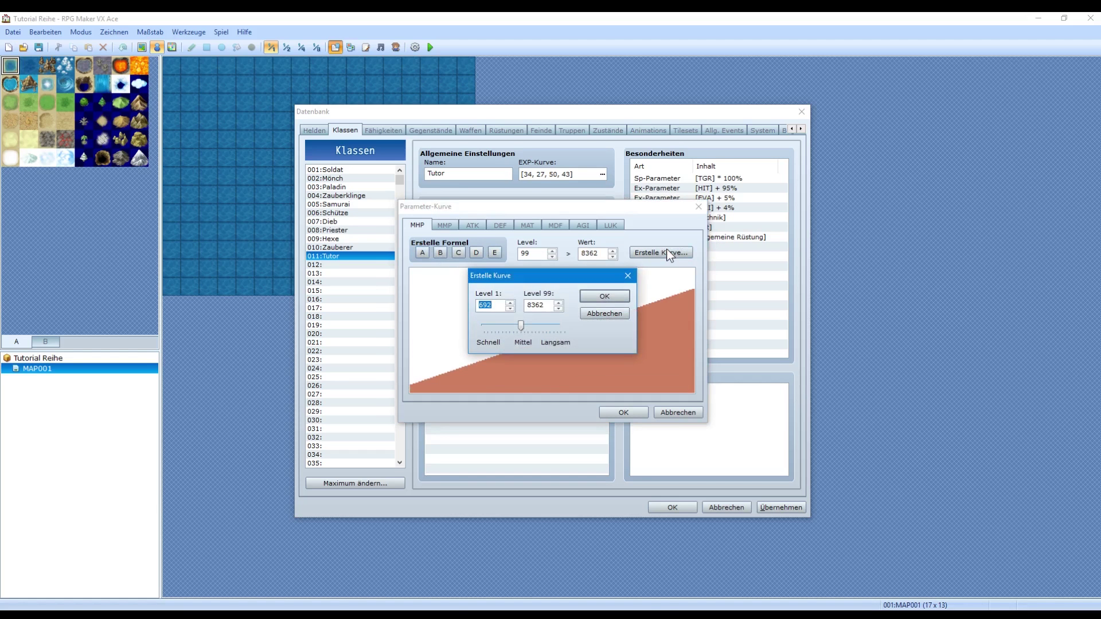
type("500")
key("Tab")
type("5420")
key("Return")
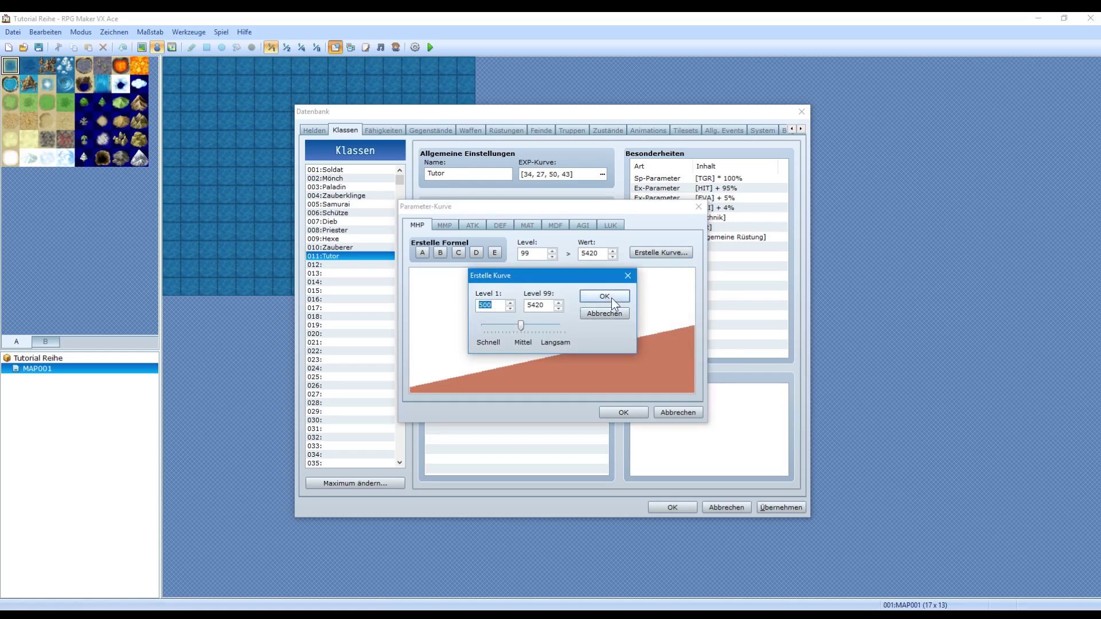
- Try the slow and the fast growth types for the generated MHP curve
left_click(521, 325)
double_click(533, 305)
left_click(549, 306)
left_click(598, 296)
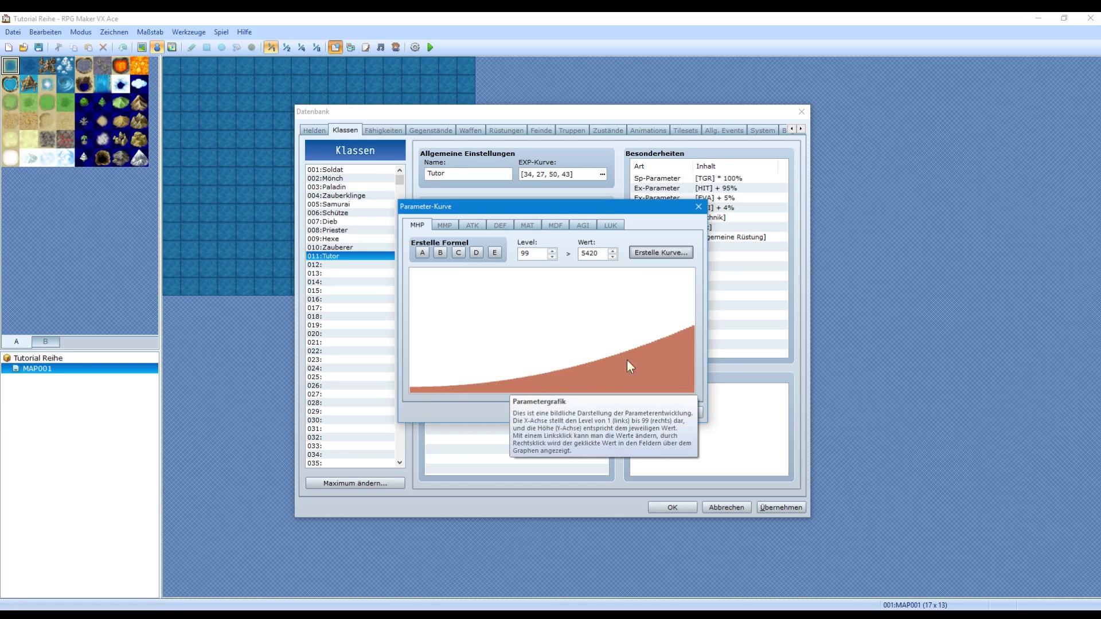
left_click(660, 253)
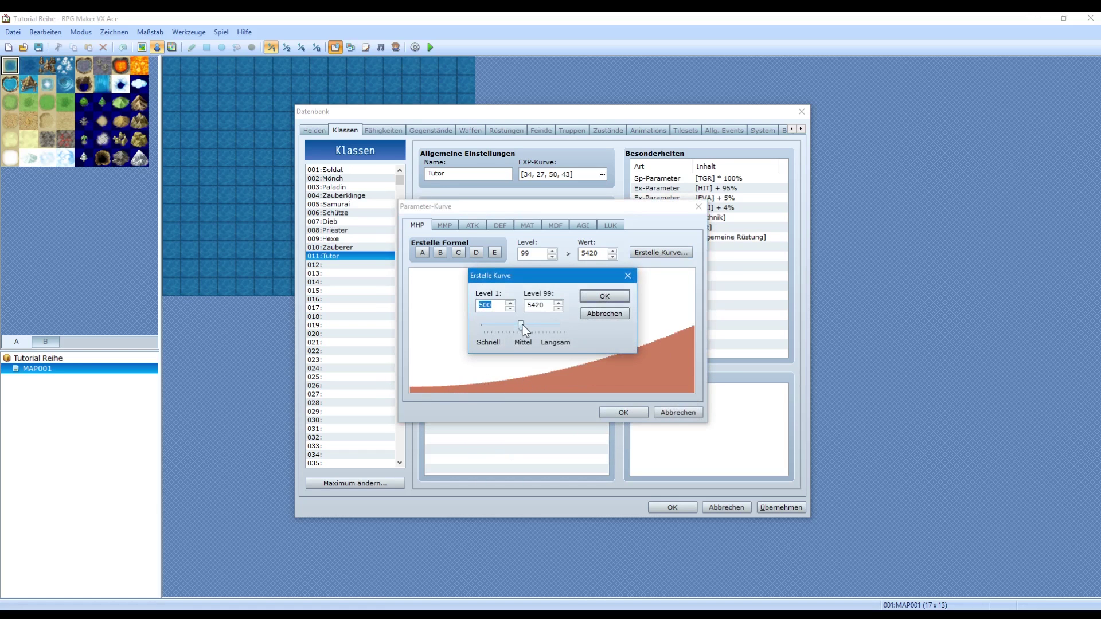
left_click(617, 298)
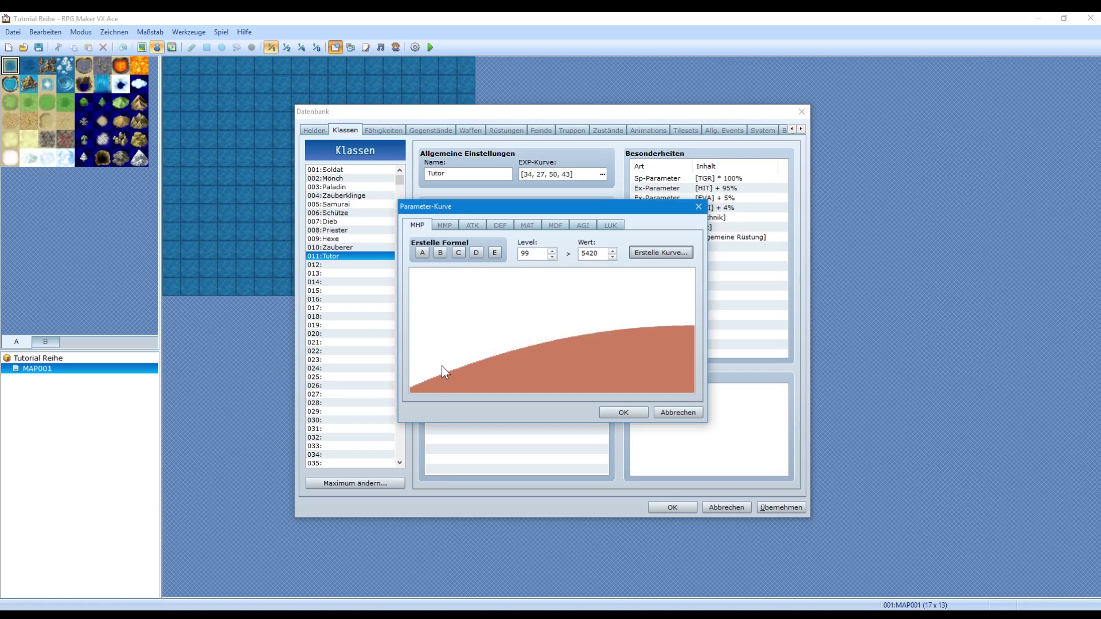
- Check the MHP values at several levels along the curve, and regenerate it with medium growth
left_click(414, 367)
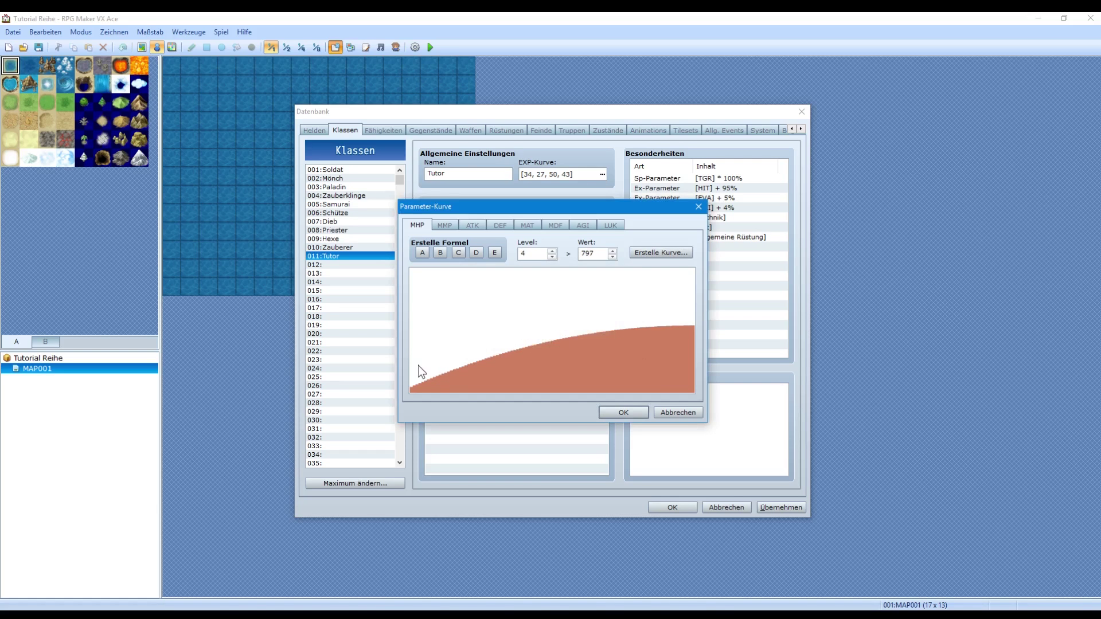
mouse_move(418, 366)
left_mouse_down()
mouse_move(704, 331)
mouse_move(685, 328)
left_mouse_up()
left_click(657, 251)
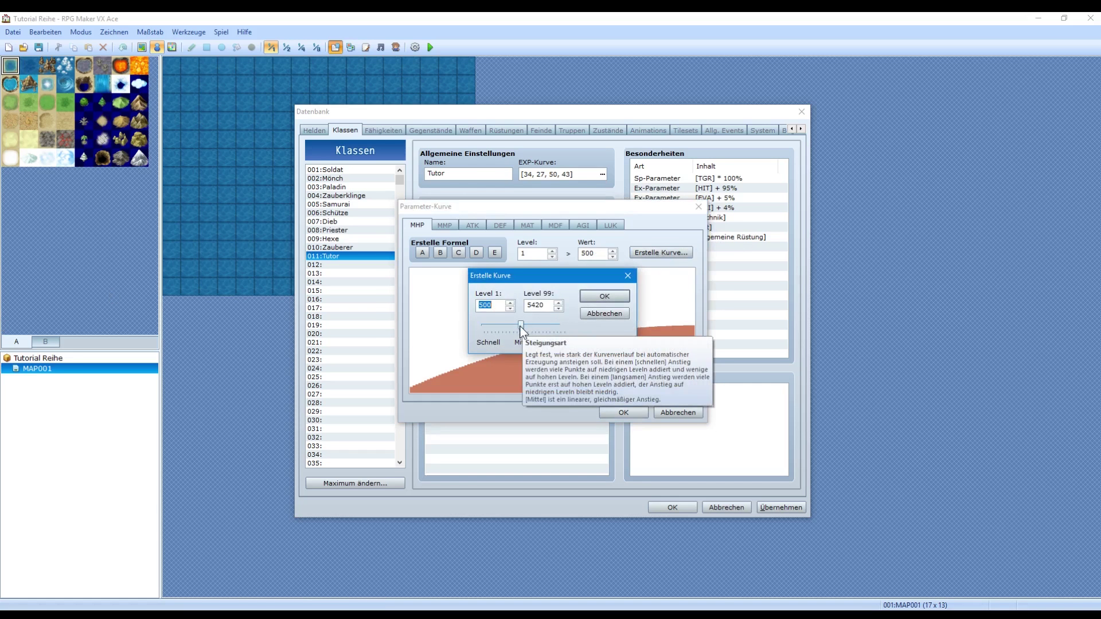
left_click(609, 296)
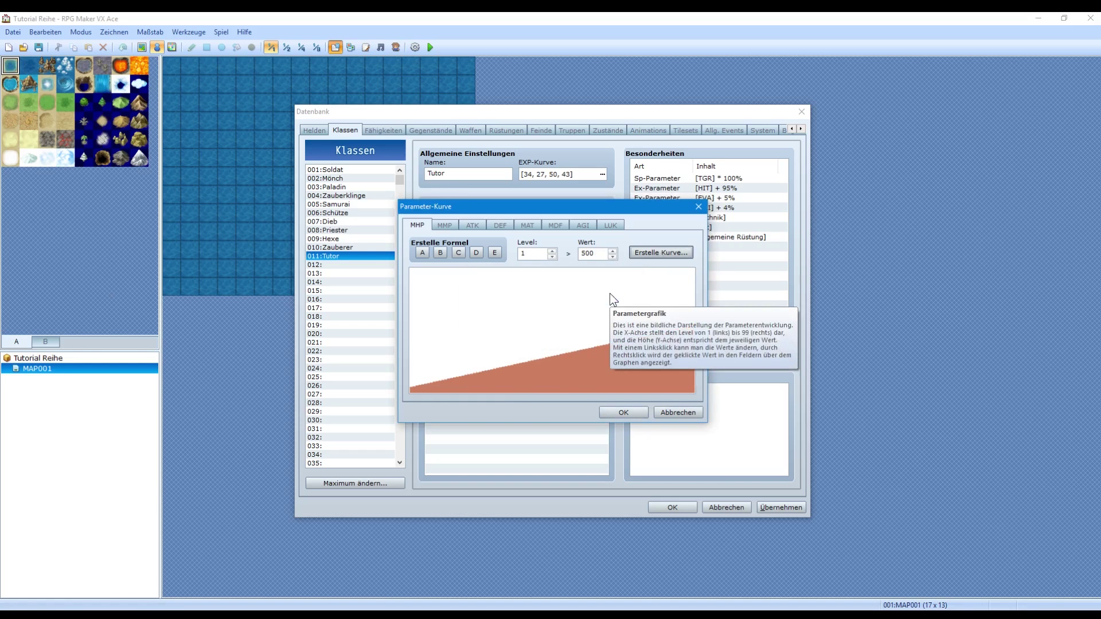
- Look through the MMP, ATK, DEF, MAT, MDF, AGI and LUK curves, and discard the parameter curve changes
left_click(420, 226)
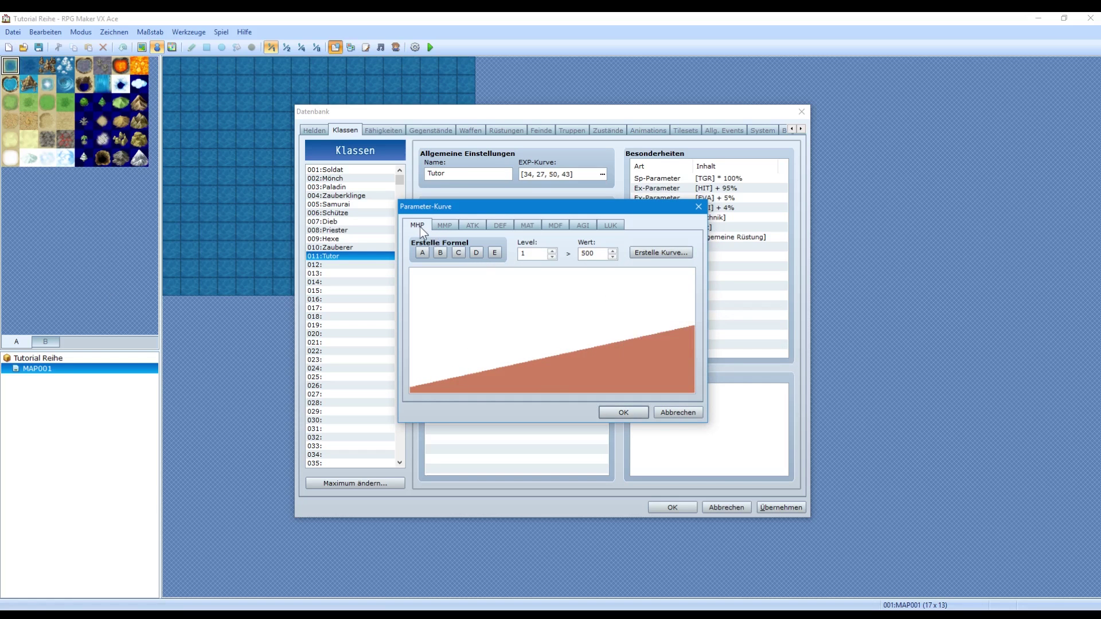
left_click(445, 224)
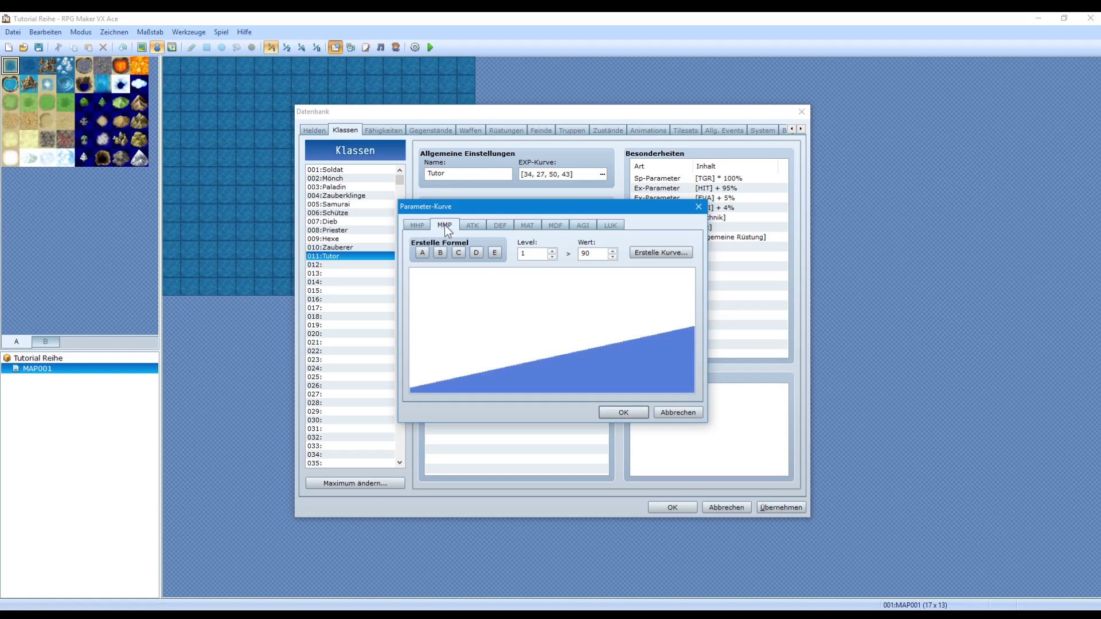
left_click(474, 223)
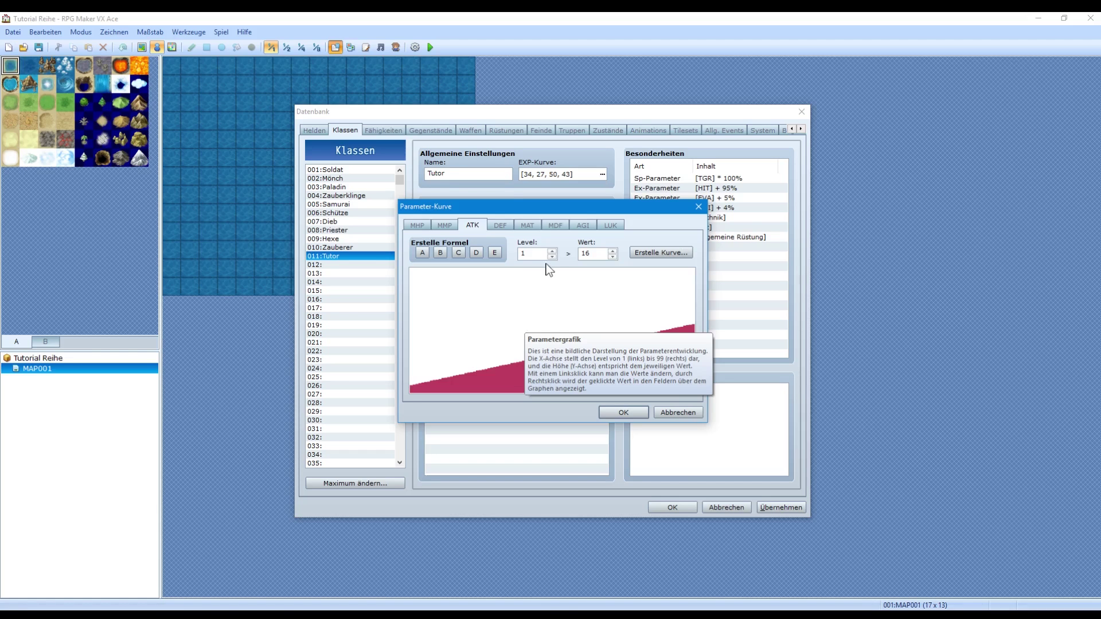
left_click(497, 223)
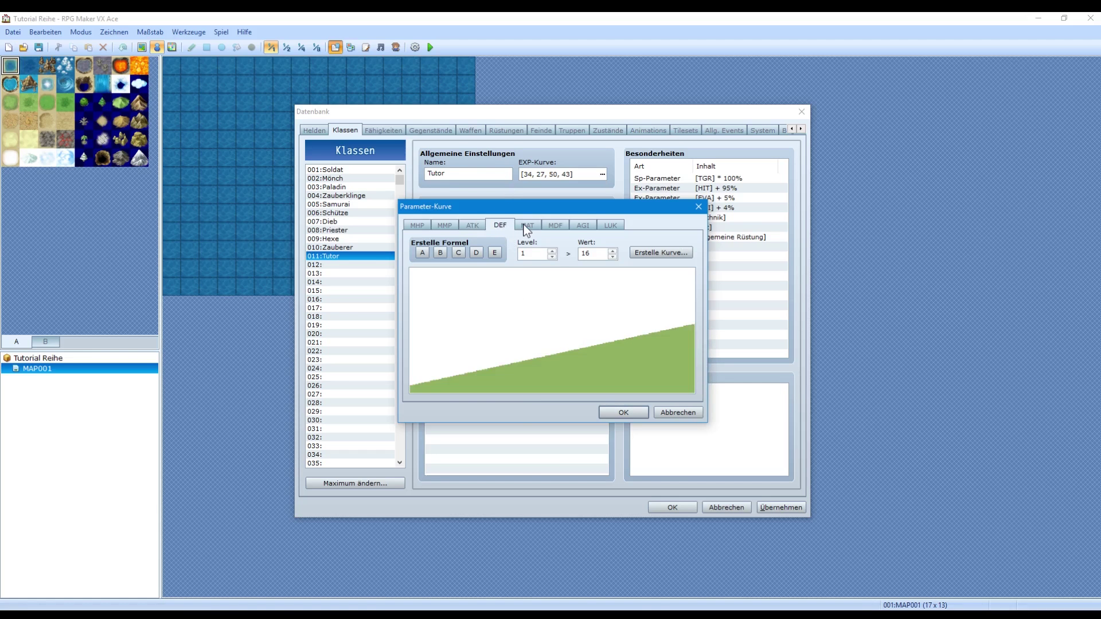
left_click(526, 225)
left_click(561, 225)
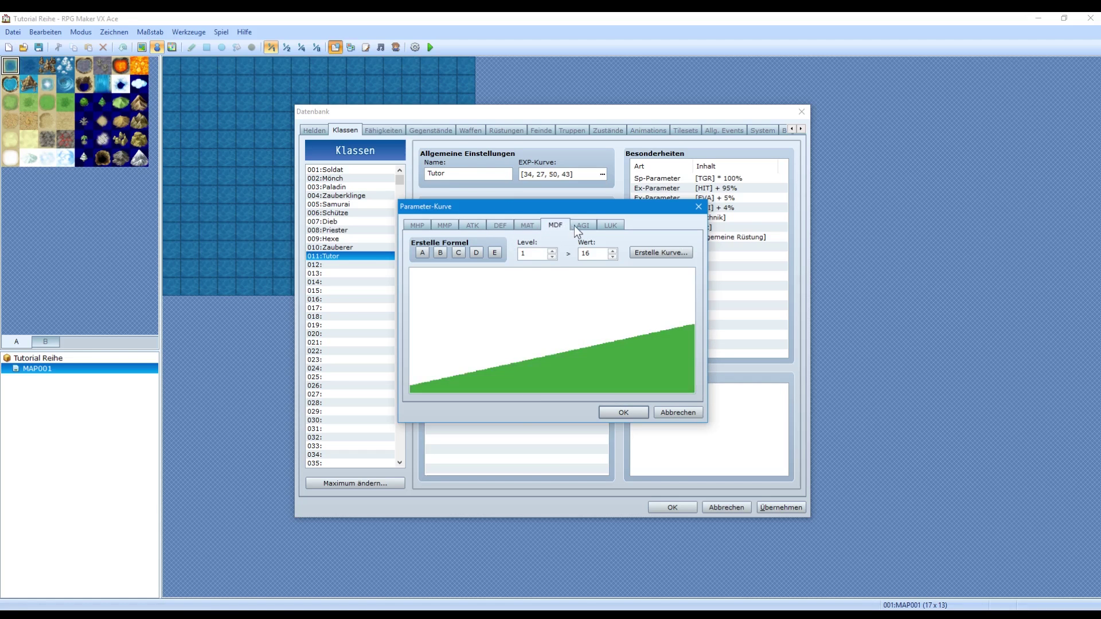
left_click(580, 226)
left_click(622, 226)
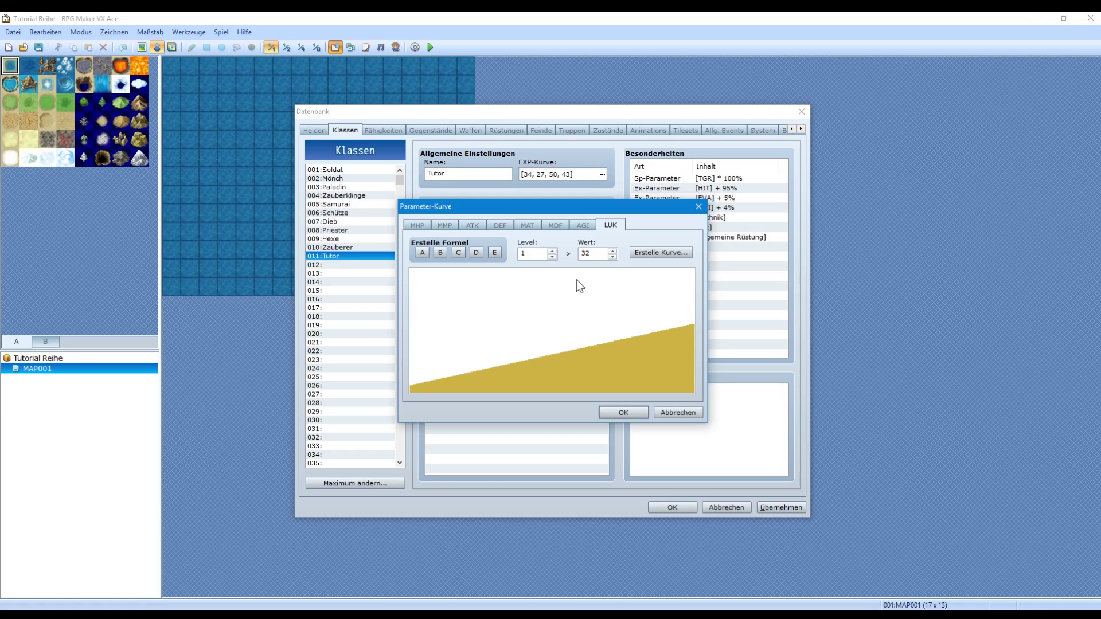
mouse_move(587, 324)
left_mouse_down()
mouse_move(578, 319)
mouse_move(889, 301)
mouse_move(528, 436)
left_mouse_up()
left_click(678, 412)
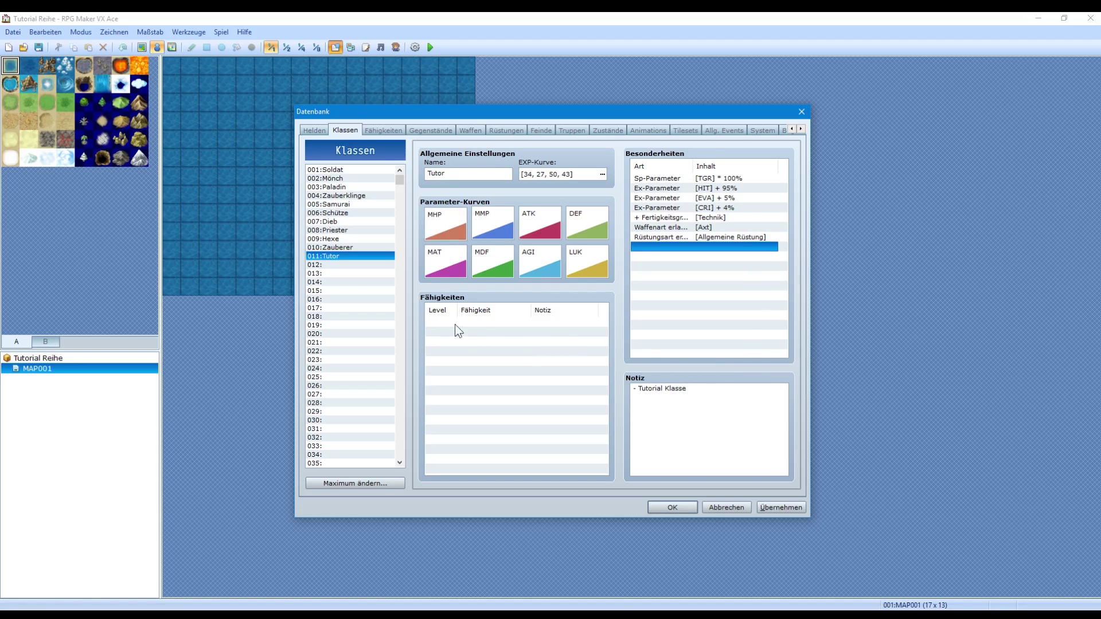
- Add the skill Dreifacher Angriff to the Tutor class at level 1 with the note Tutor
double_click(521, 338)
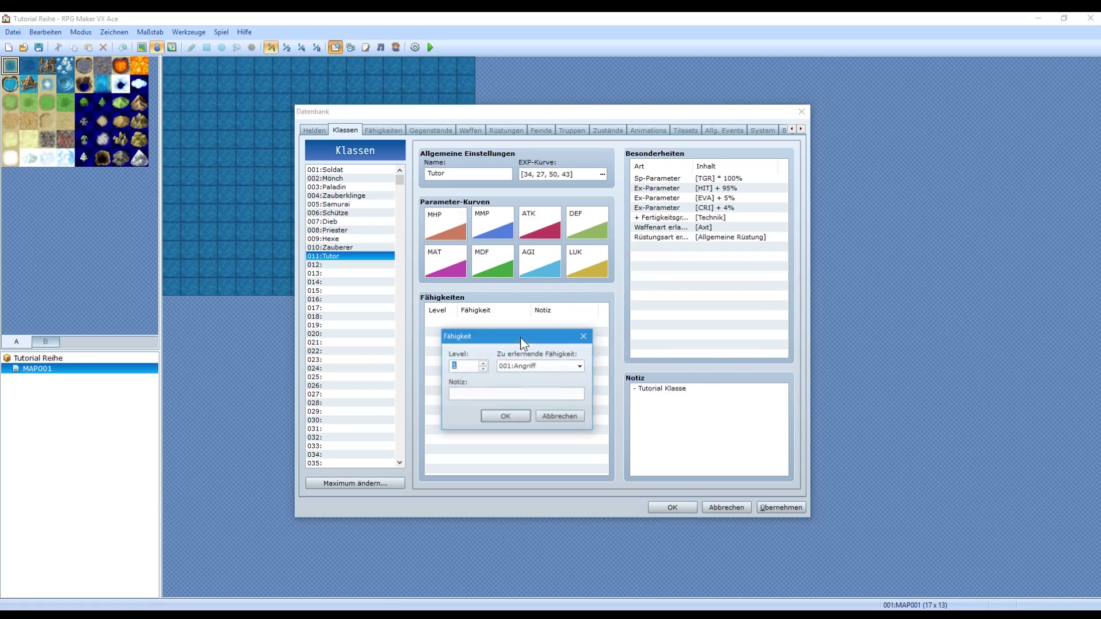
left_click(483, 363)
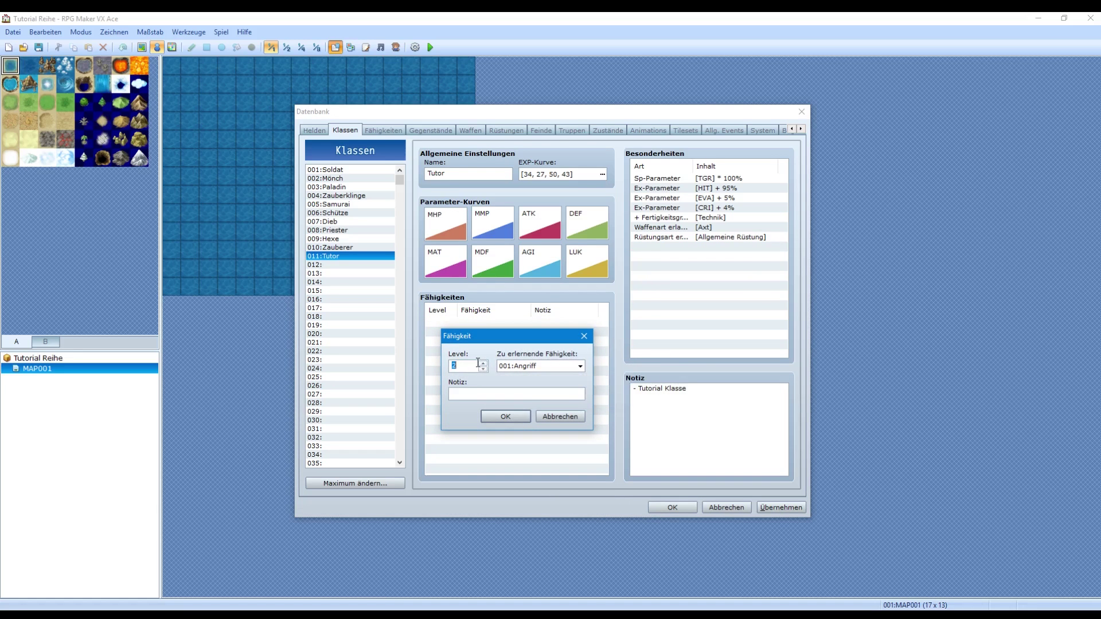
left_click(494, 390)
type("Tutor")
left_click(563, 366)
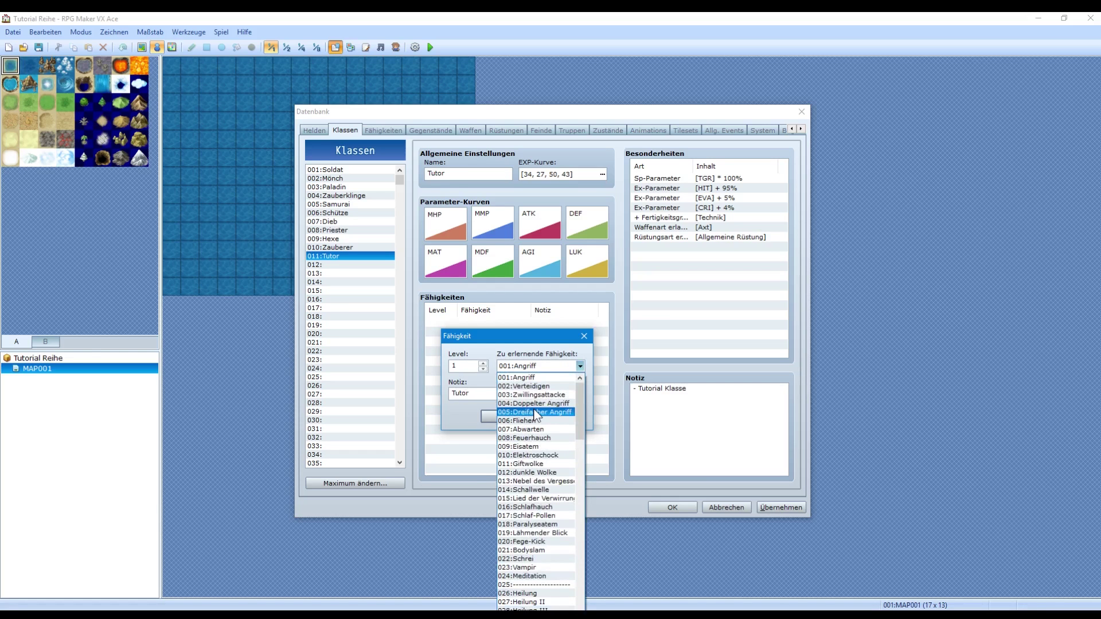
left_click(534, 412)
left_click(505, 417)
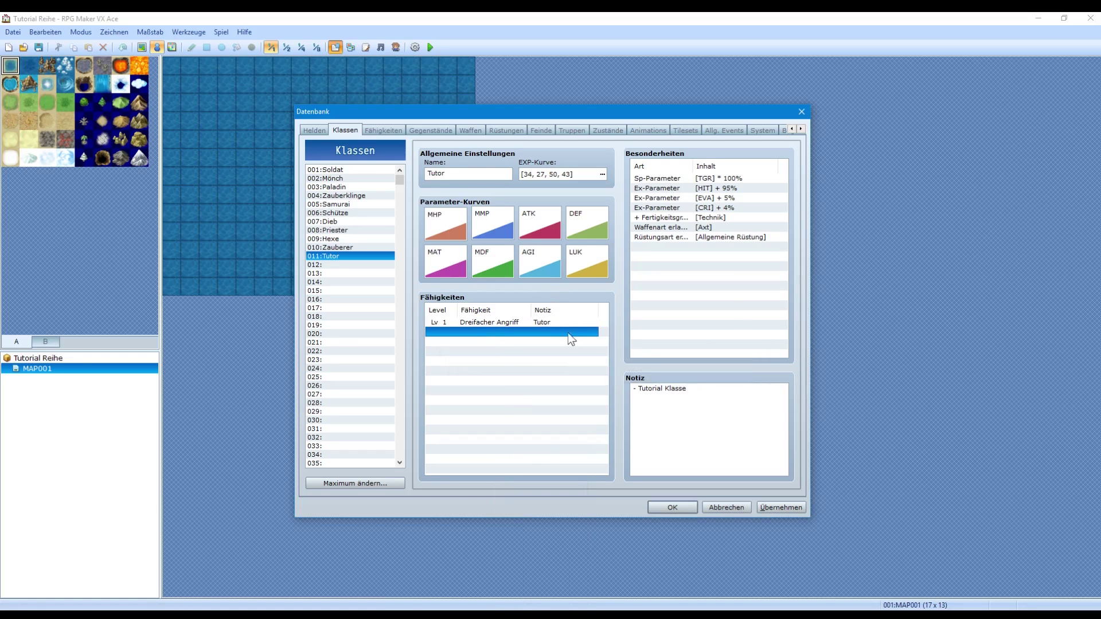
- Browse the skills available for a second learnable skill of the Tutor class, and cancel the new entry
double_click(529, 334)
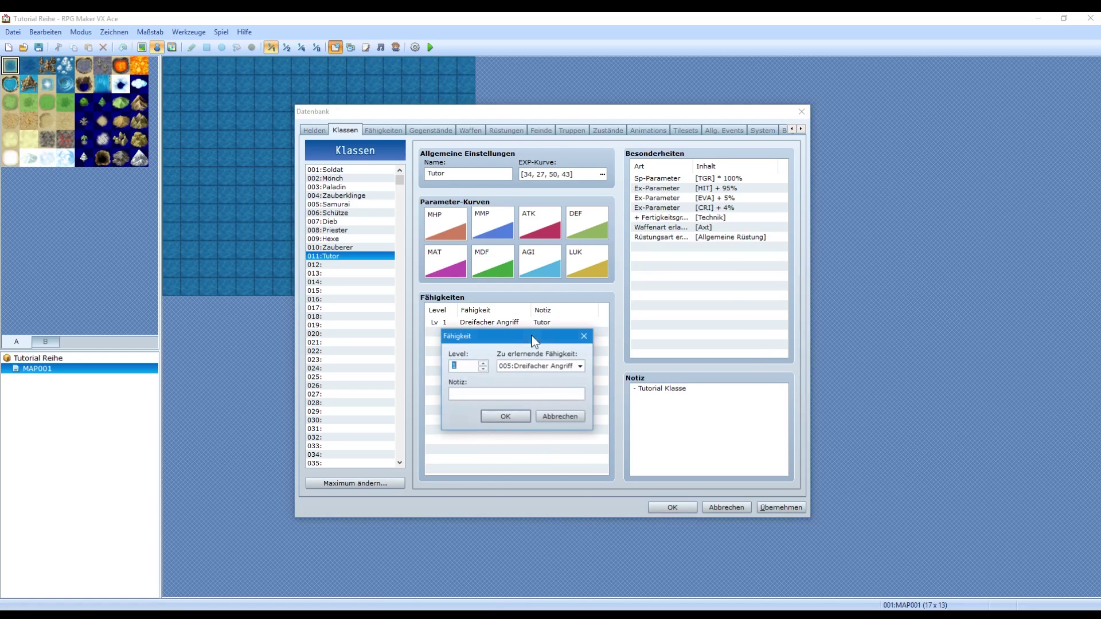
left_click(562, 366)
scroll(561, 395, "down", 12)
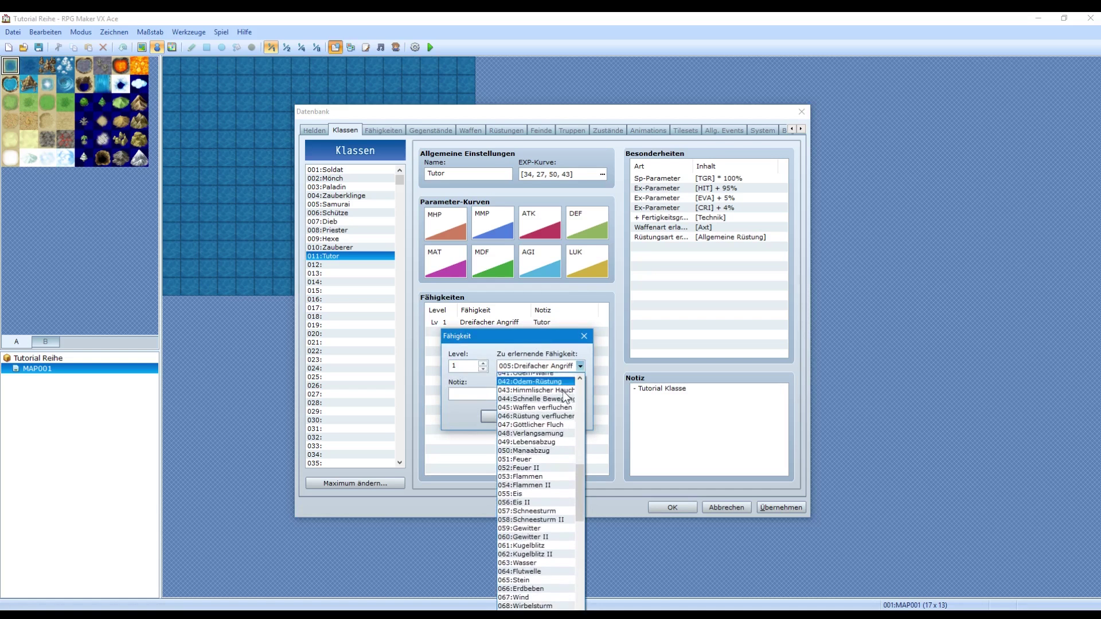
scroll(563, 391, "down", 18)
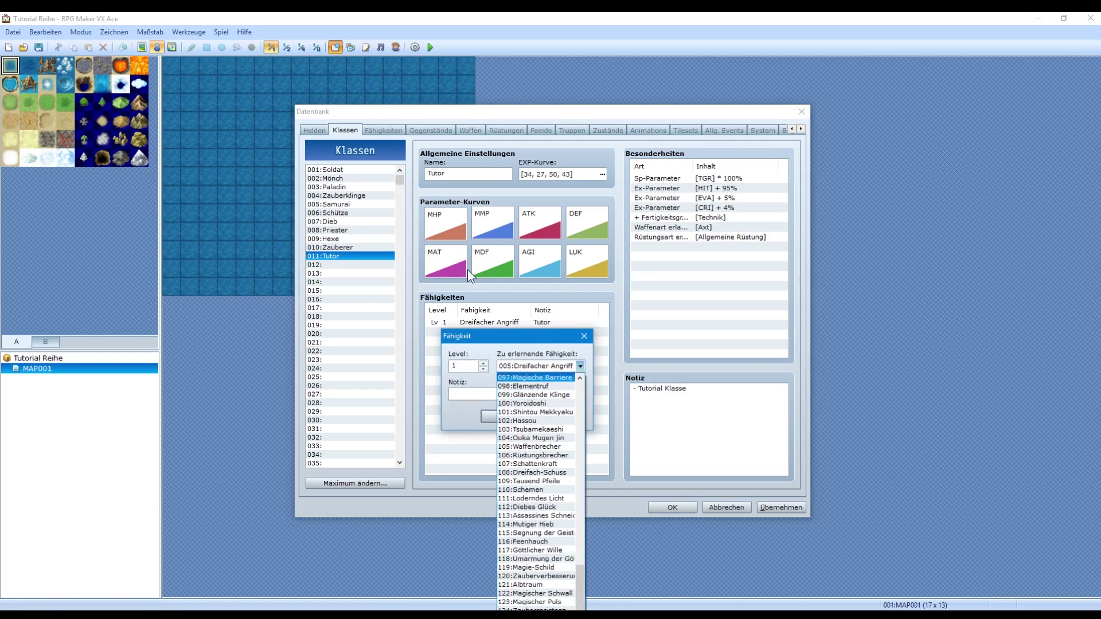
left_click(544, 331)
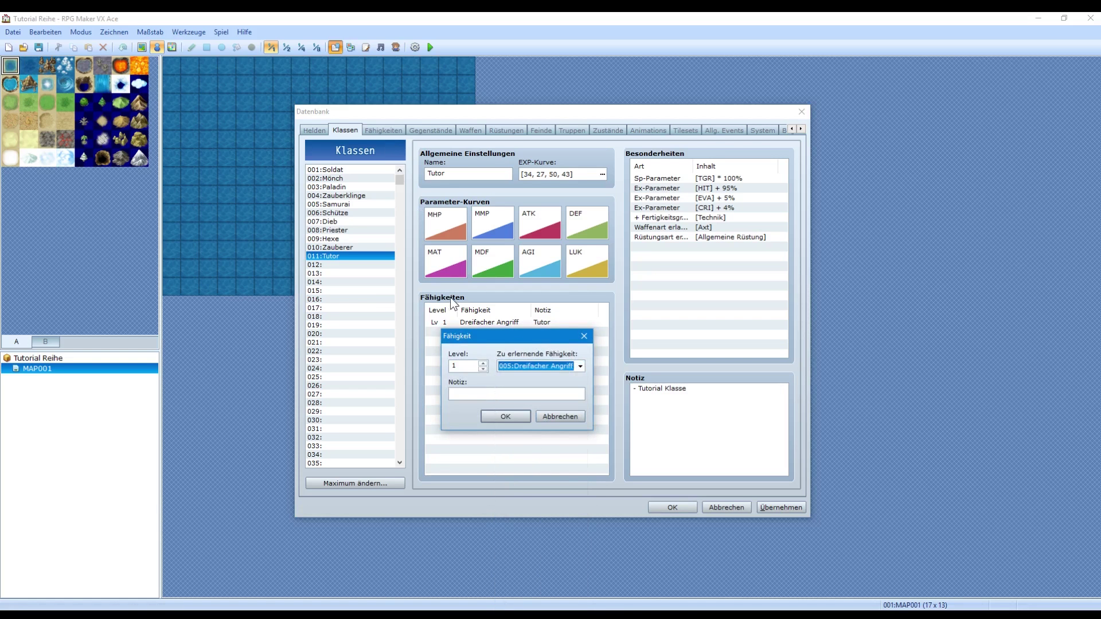
left_click(375, 130)
left_click(553, 415)
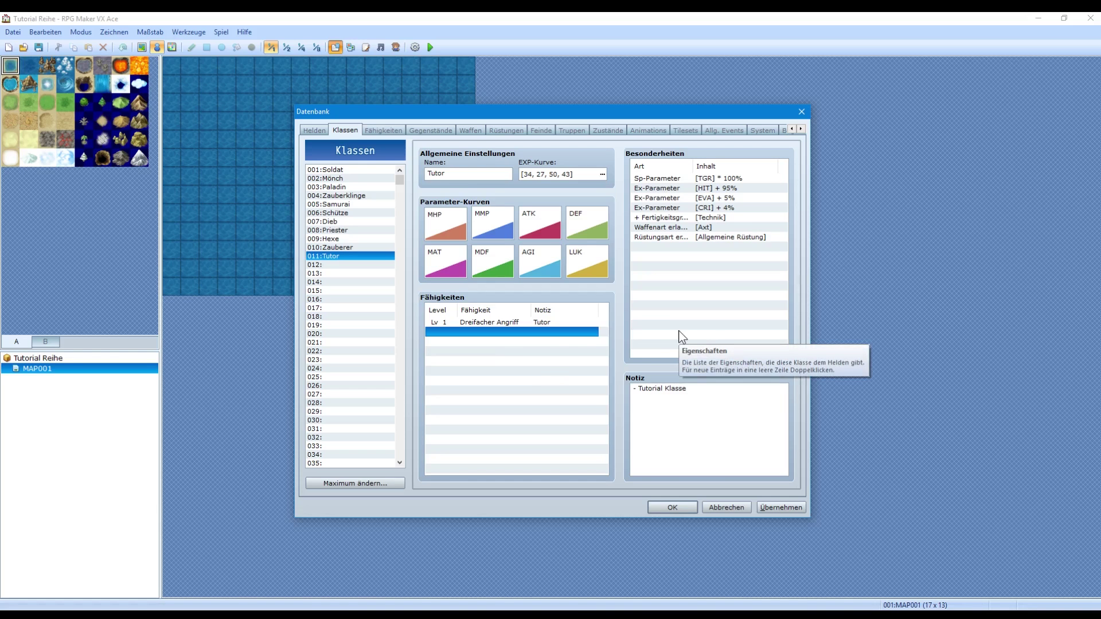
- Compare the features (Besonderheiten) of the Tutor class with those of the Tutor hero
left_click(714, 267)
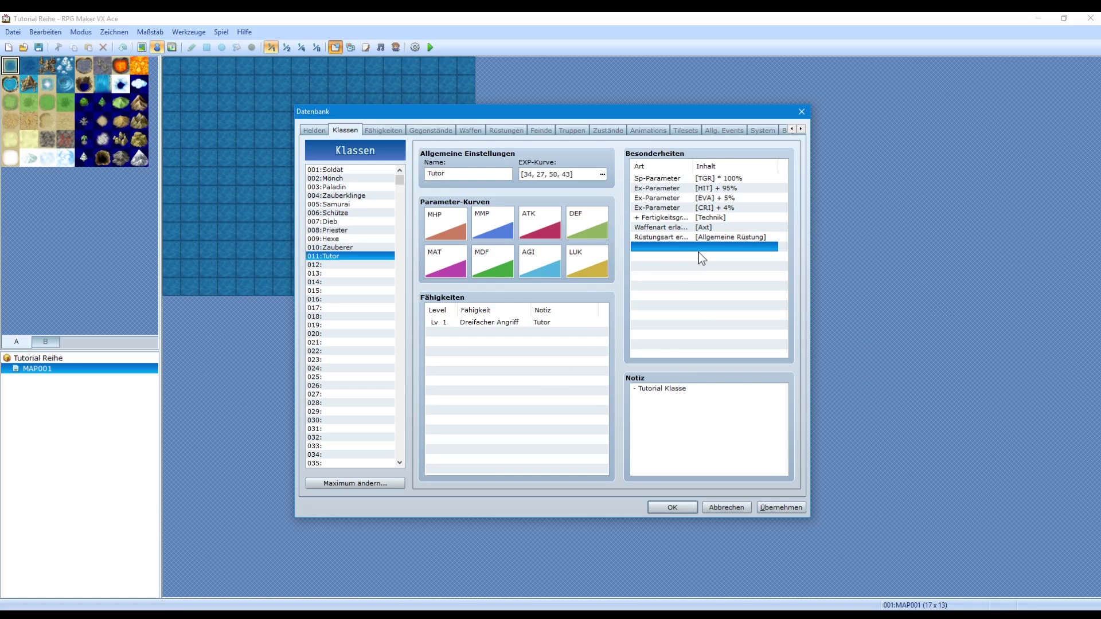
left_click(721, 178)
left_click(310, 131)
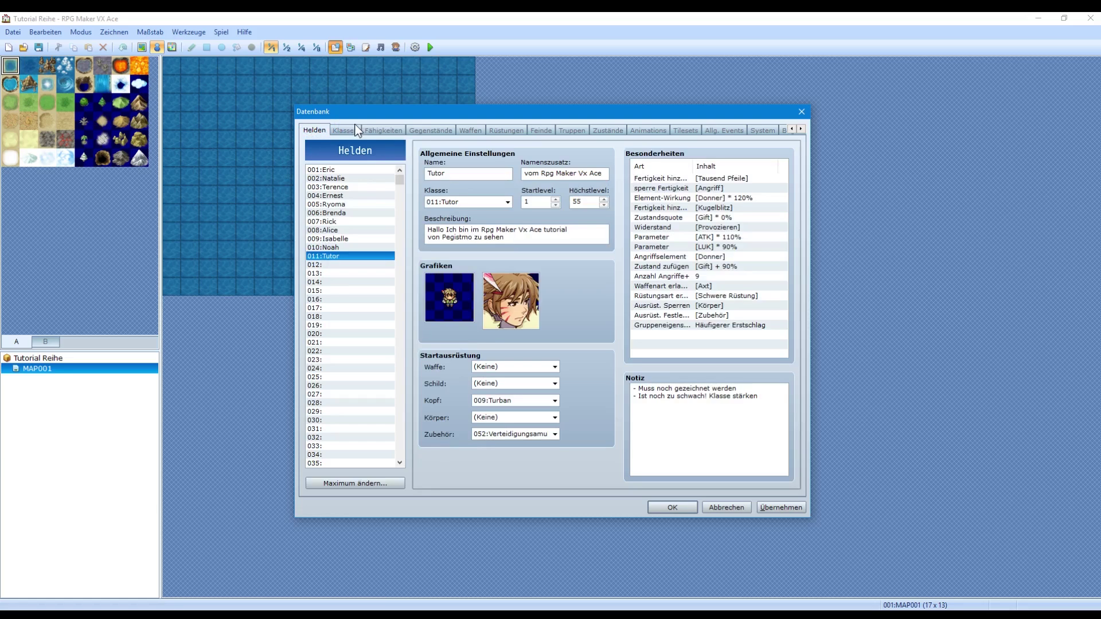
left_click(352, 131)
left_click(320, 130)
left_click(344, 130)
left_click(740, 255)
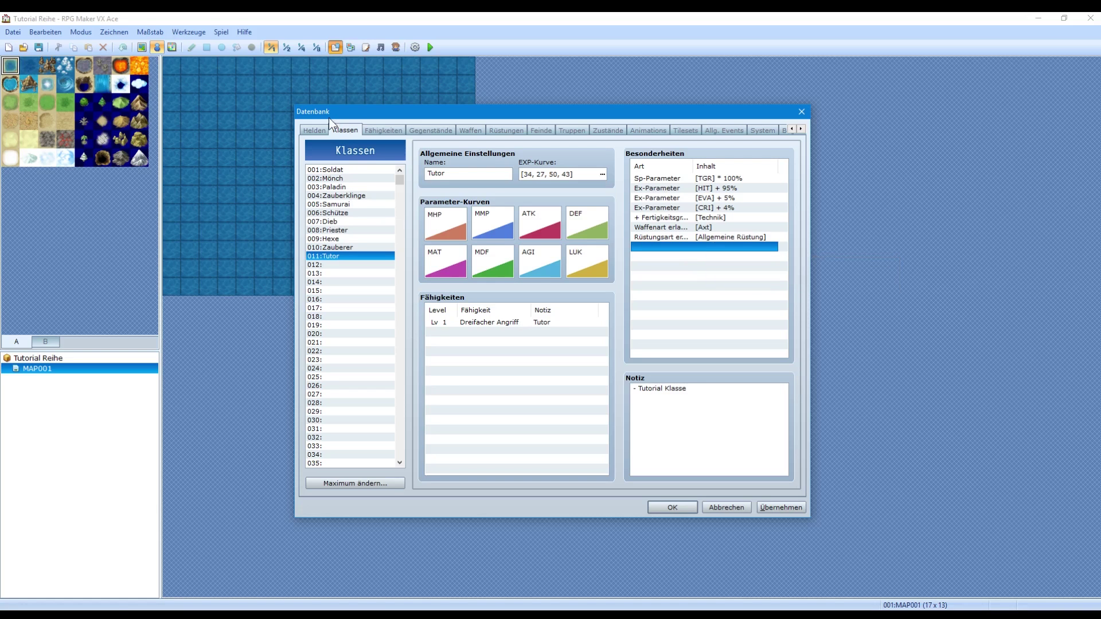
left_click(315, 129)
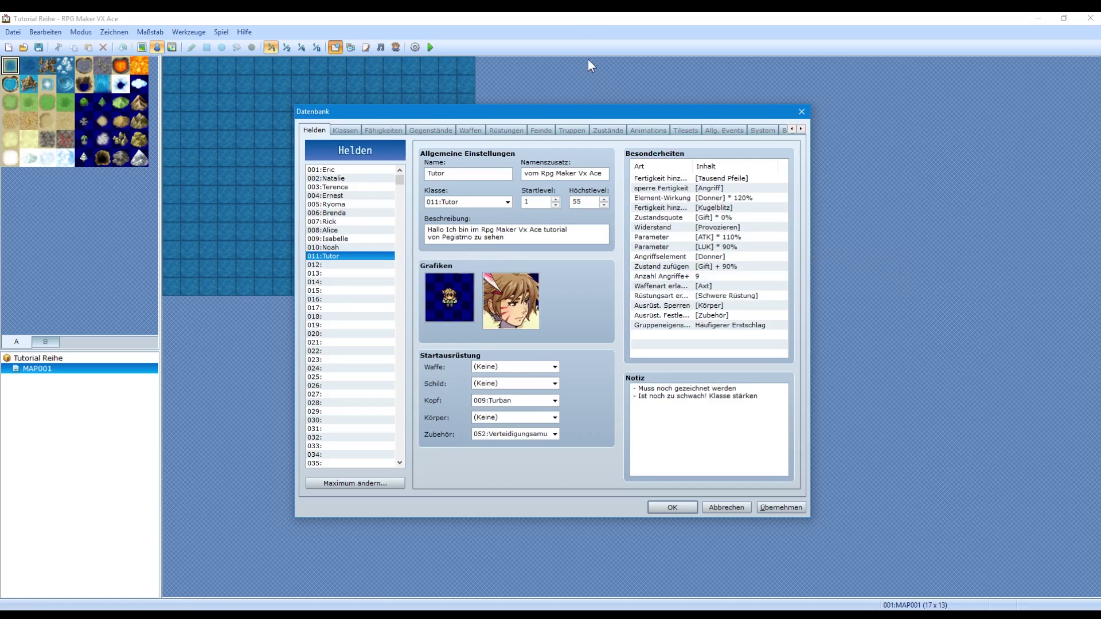
left_click(339, 130)
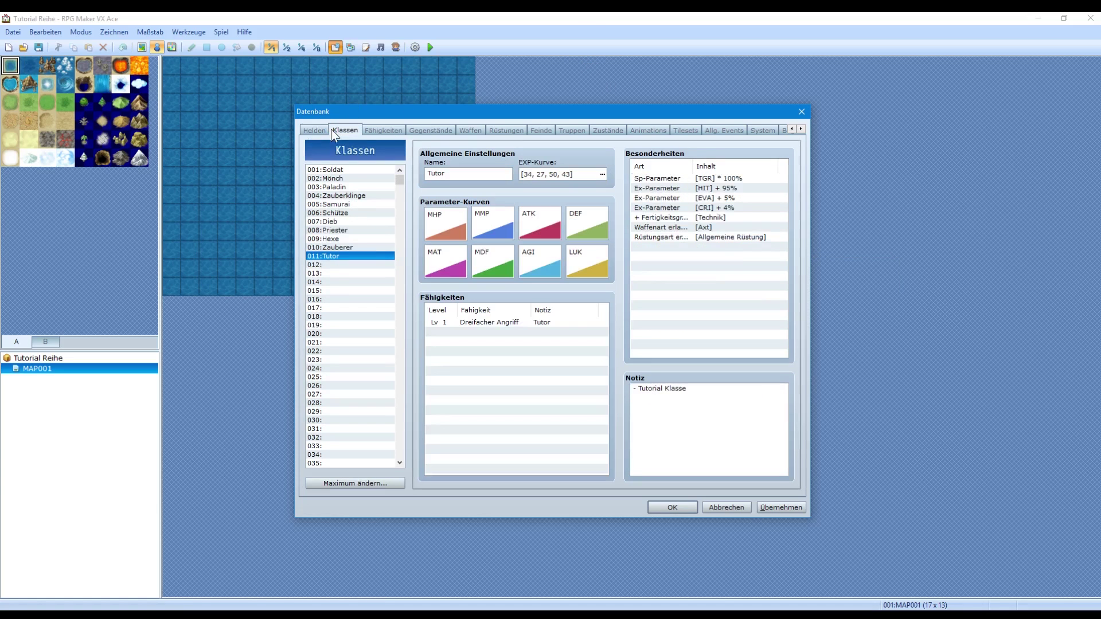
left_click(701, 294)
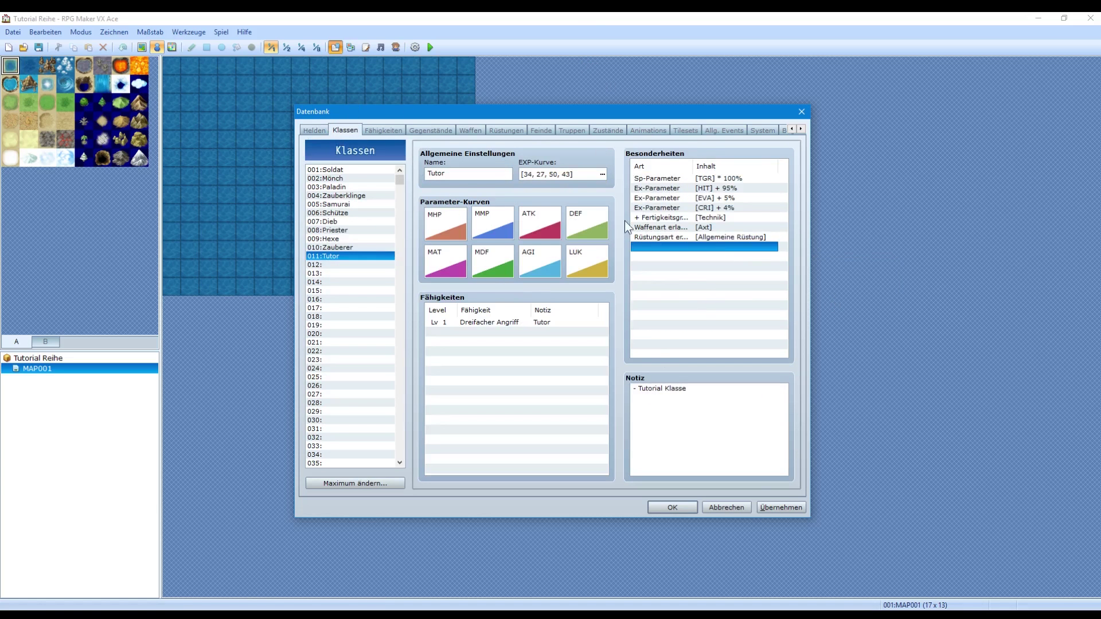